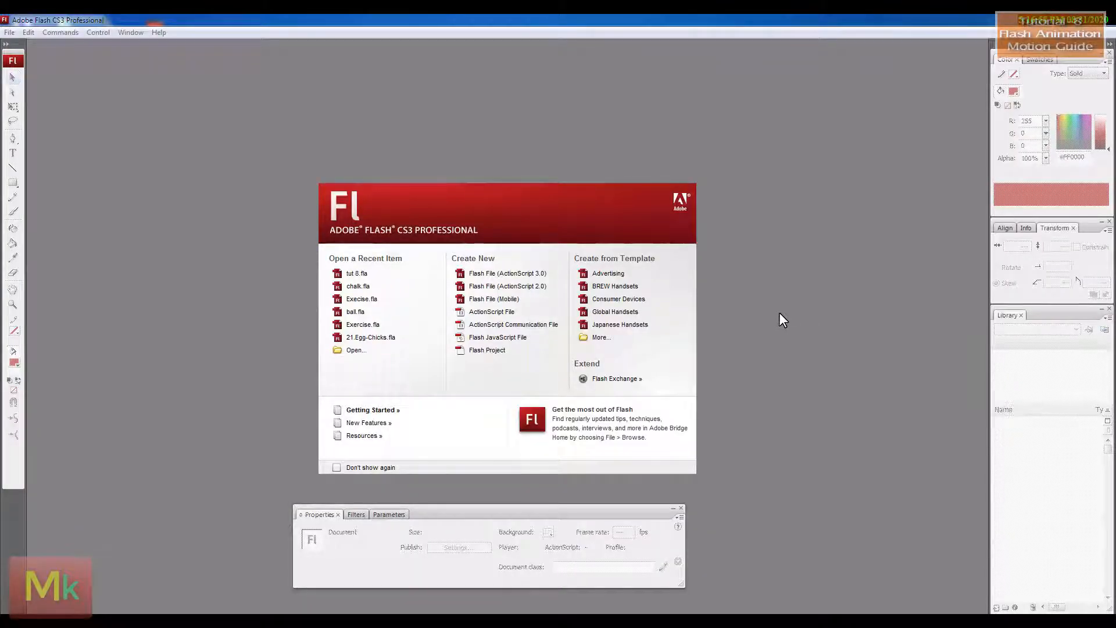
Step: Create a new Flash File for ActionScript 3.0
click(487, 280)
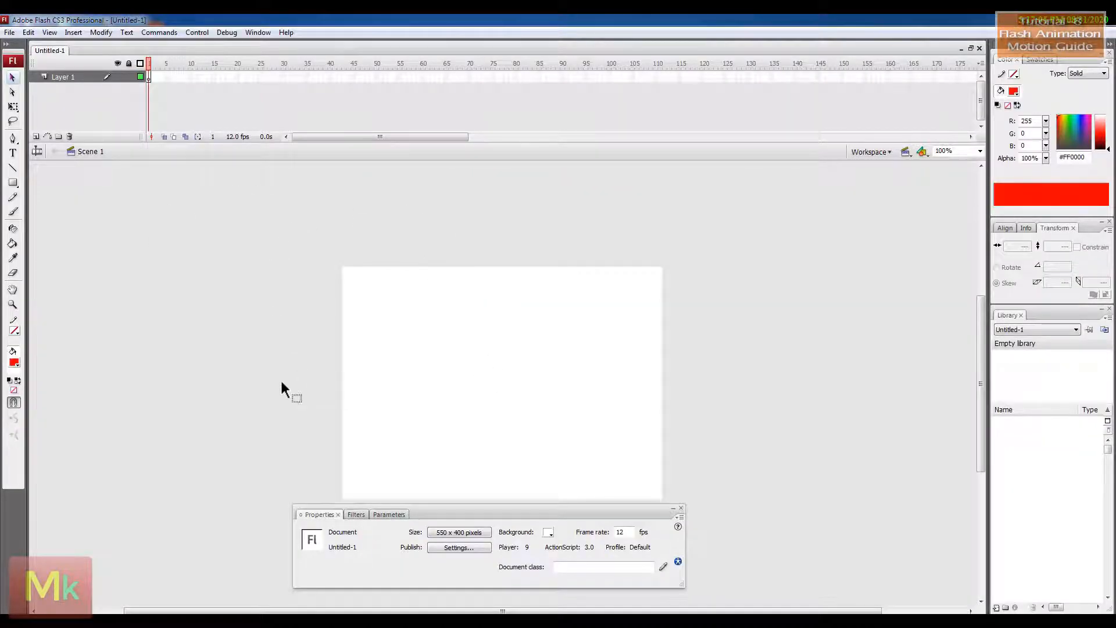
click(12, 289)
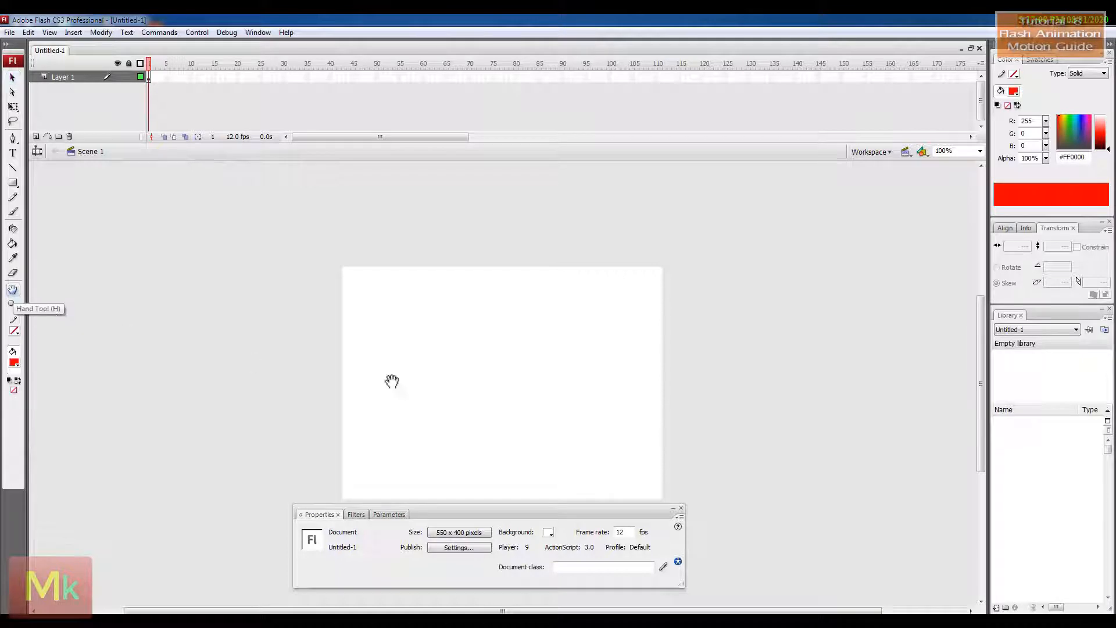
drag(518, 372, 504, 303)
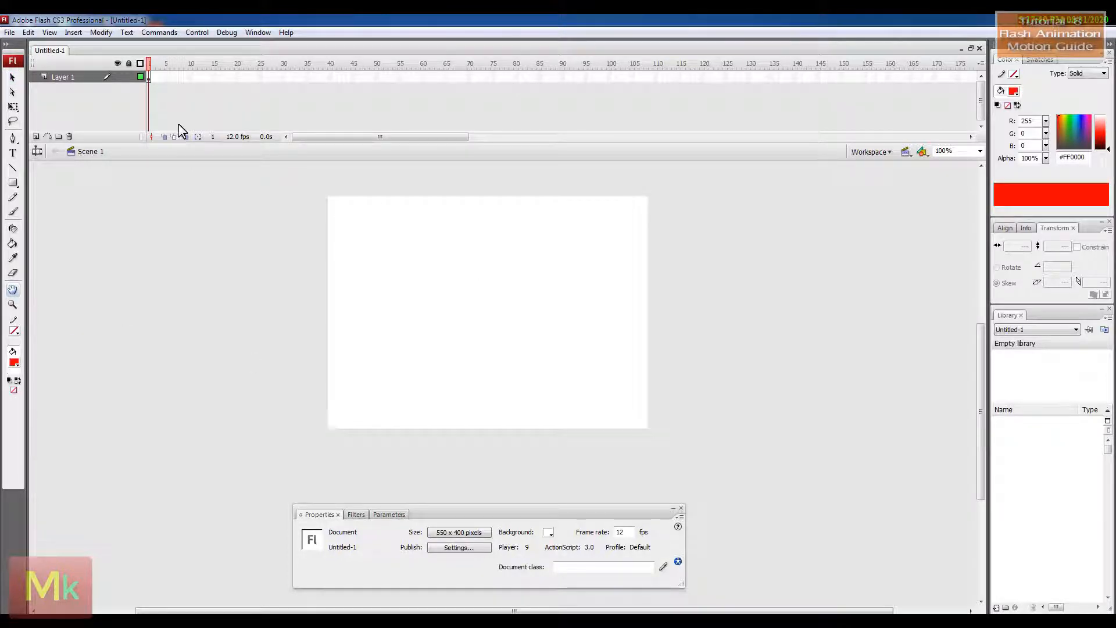
Step: Rename Layer 1 as stage and select its first frame
double_click(82, 74)
text(stage)
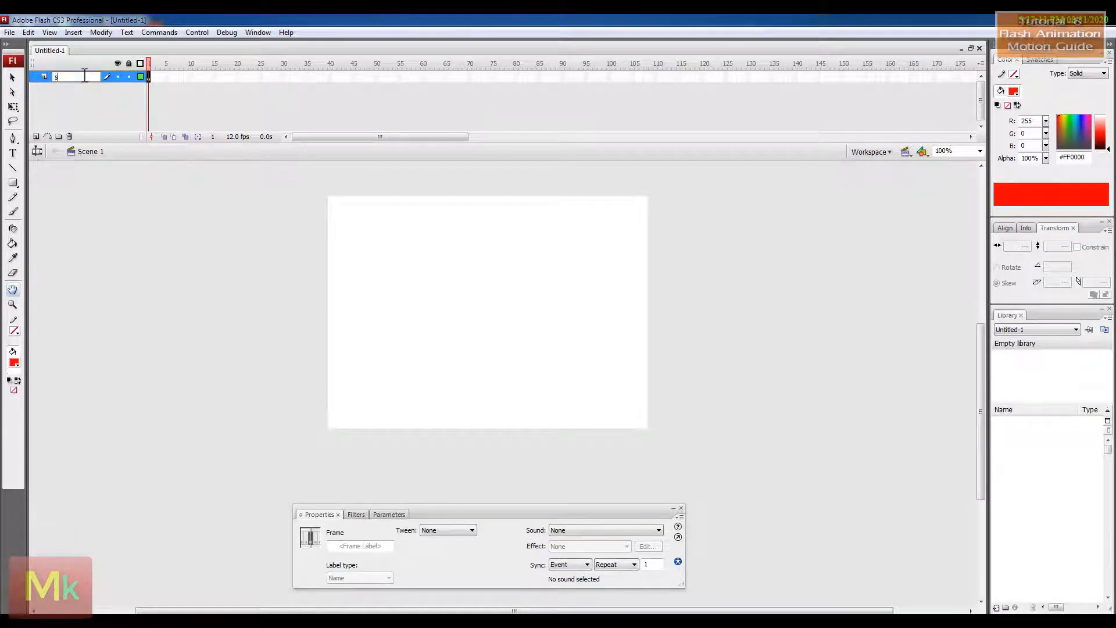
click(149, 79)
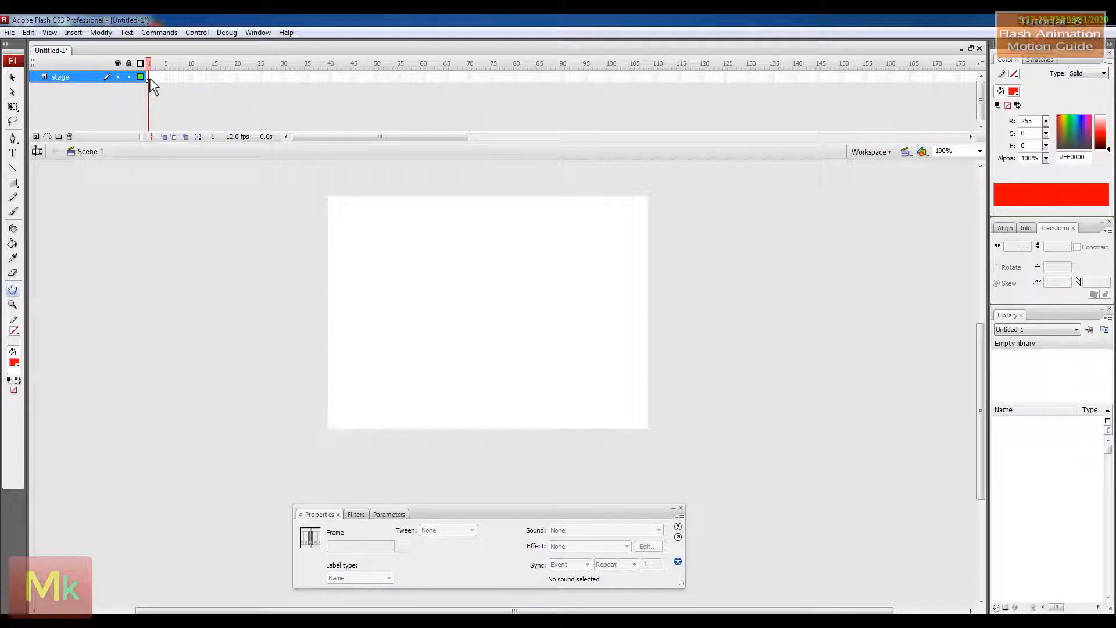
Step: Draw a grey #999999 rectangle without outline along the canvas's bottom edge and extend the stage layer to frame 50
click(13, 182)
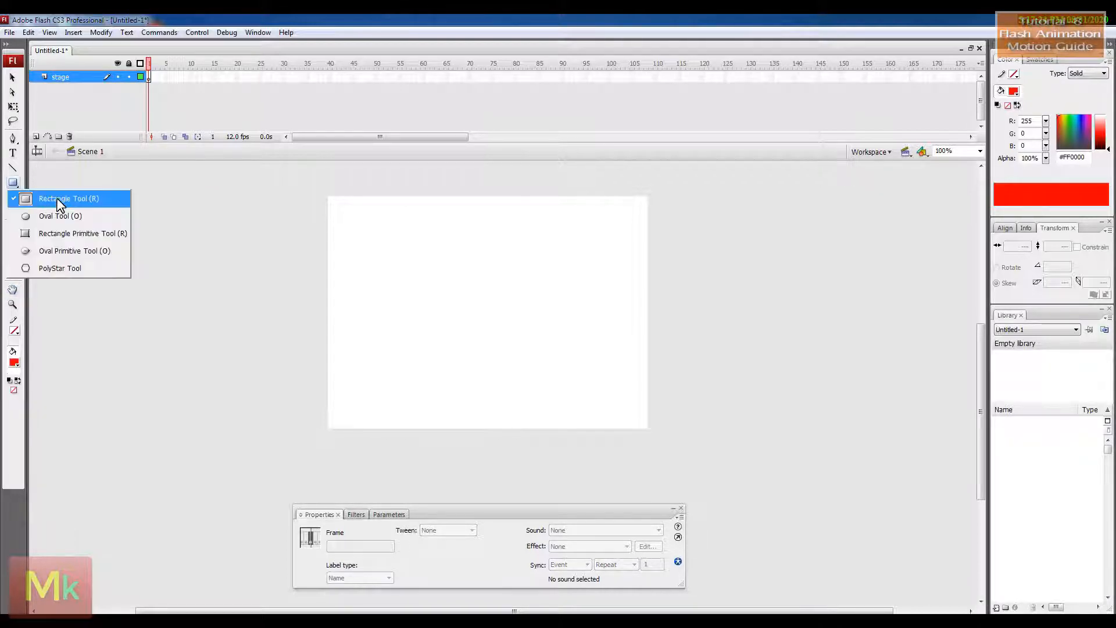
click(60, 200)
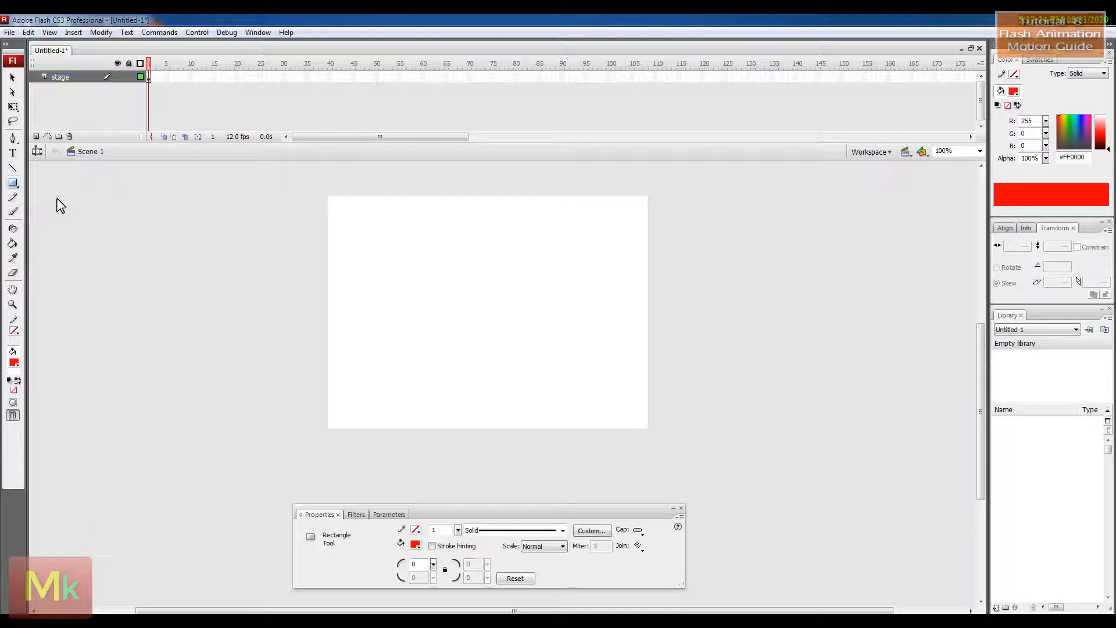
click(415, 544)
click(569, 410)
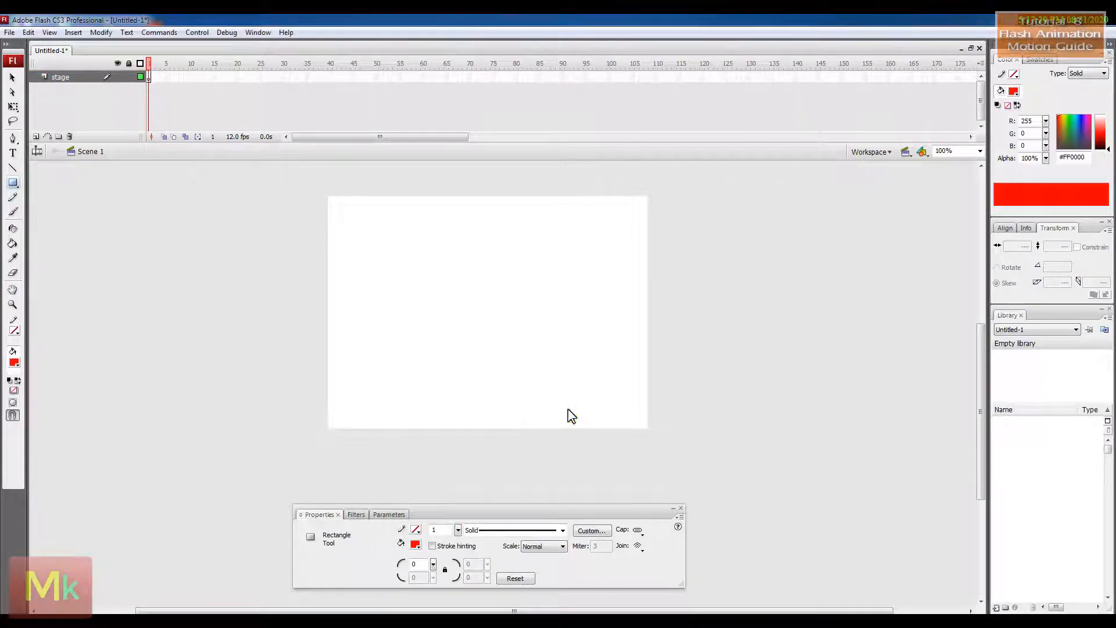
click(415, 544)
click(427, 455)
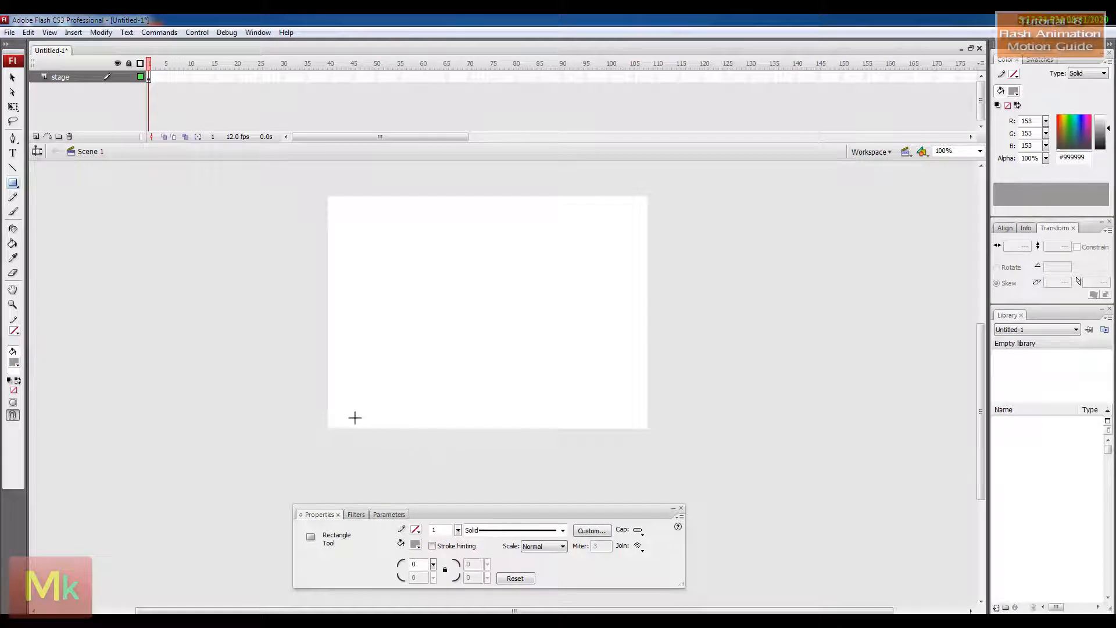
drag(329, 413, 644, 427)
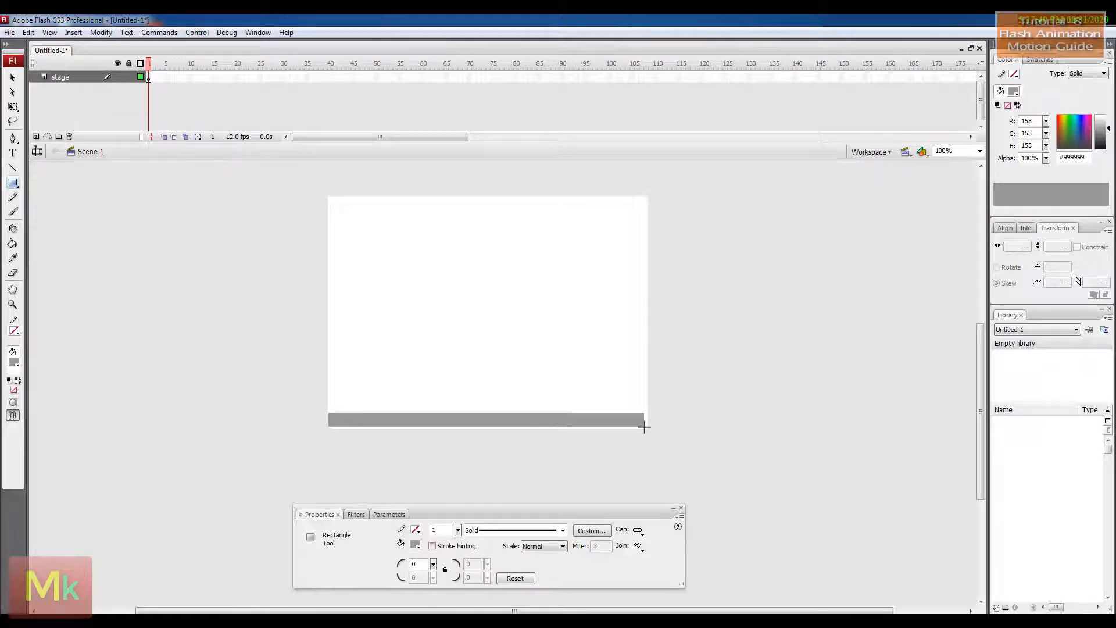
right_click(376, 76)
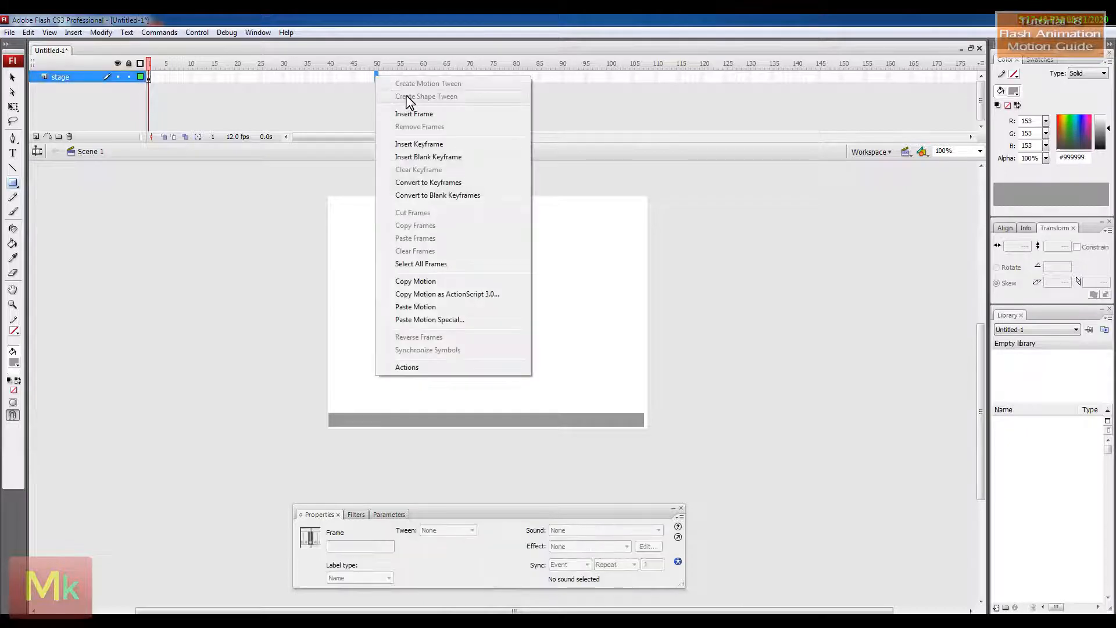
click(412, 114)
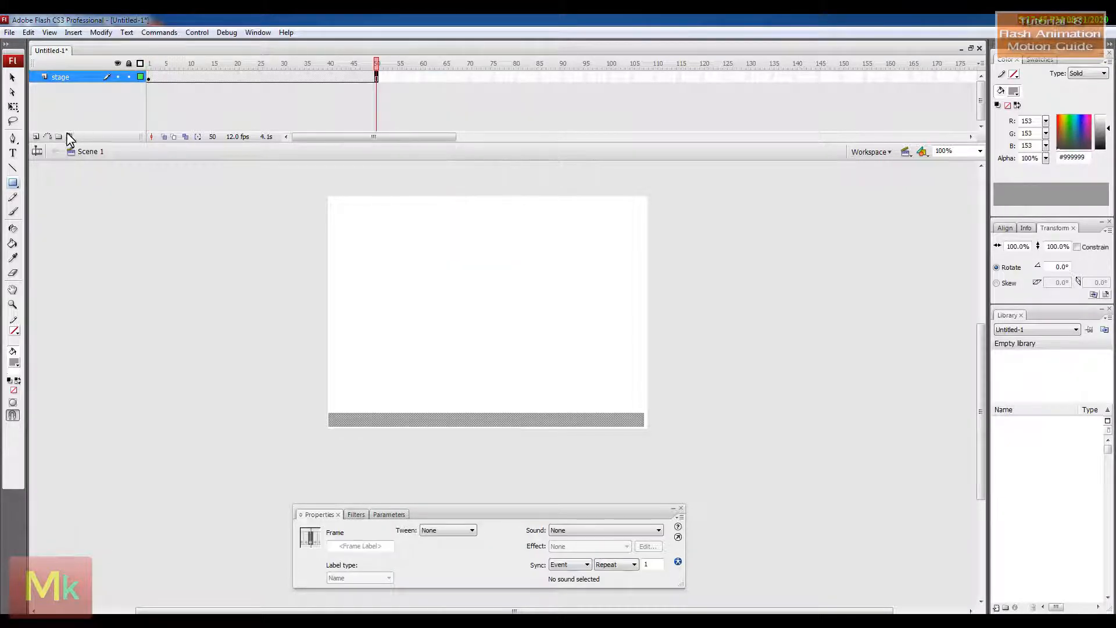
Step: Add a new layer above the stage layer and name it ball
click(36, 136)
double_click(57, 77)
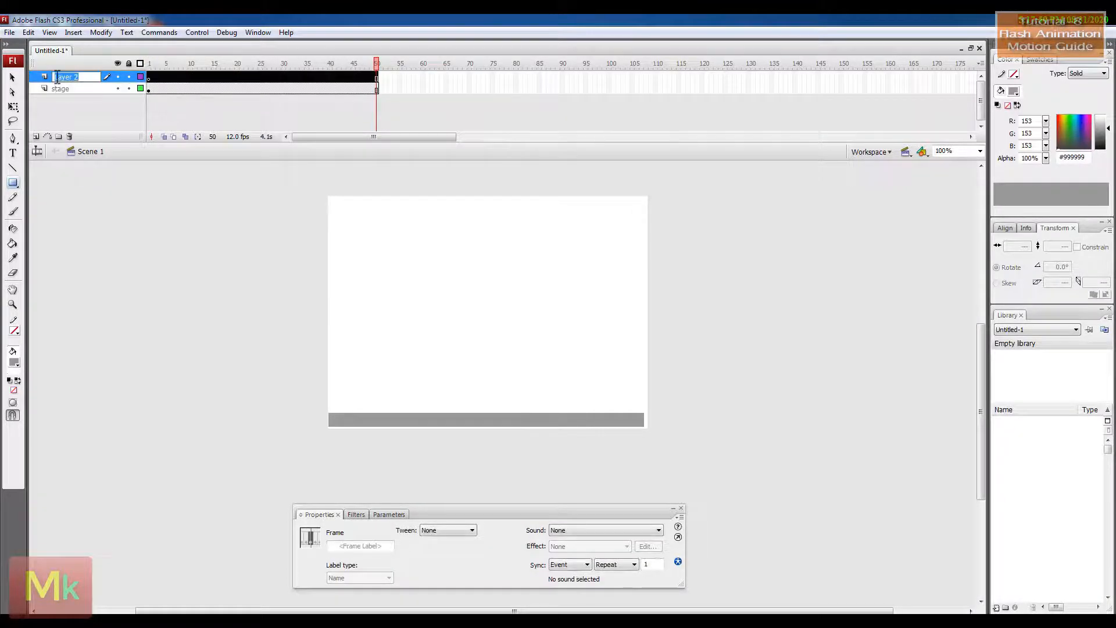
text(ball)
click(177, 236)
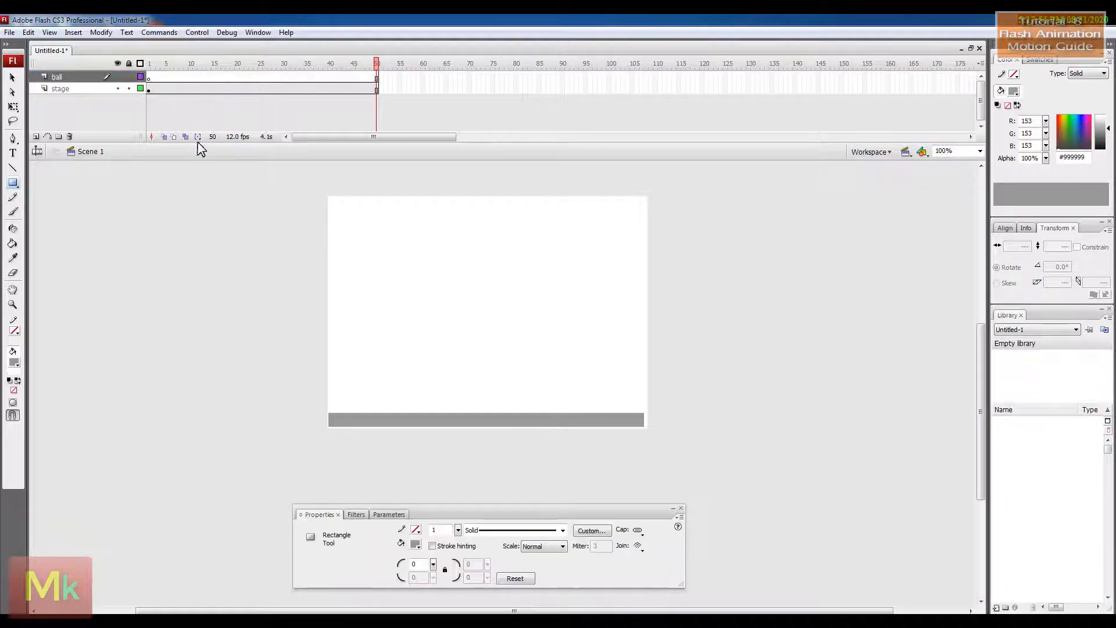
Step: Draw a red #FF0000 oval without outline, about 60 x 54 pixels, near the canvas's upper-left corner in frame 1 of the ball layer
click(150, 77)
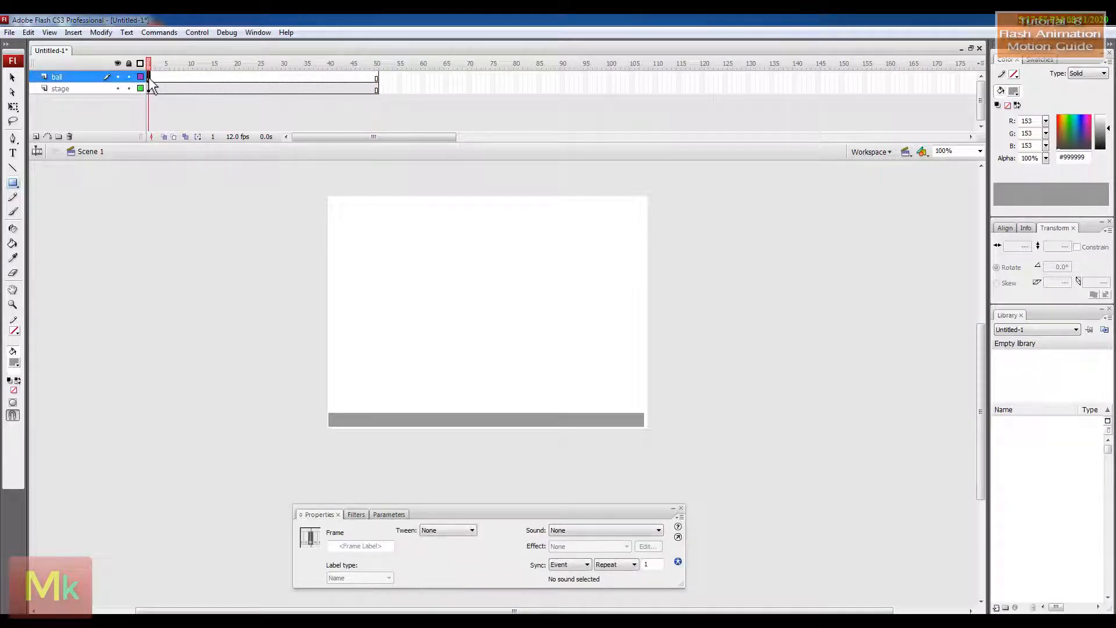
click(12, 182)
click(65, 218)
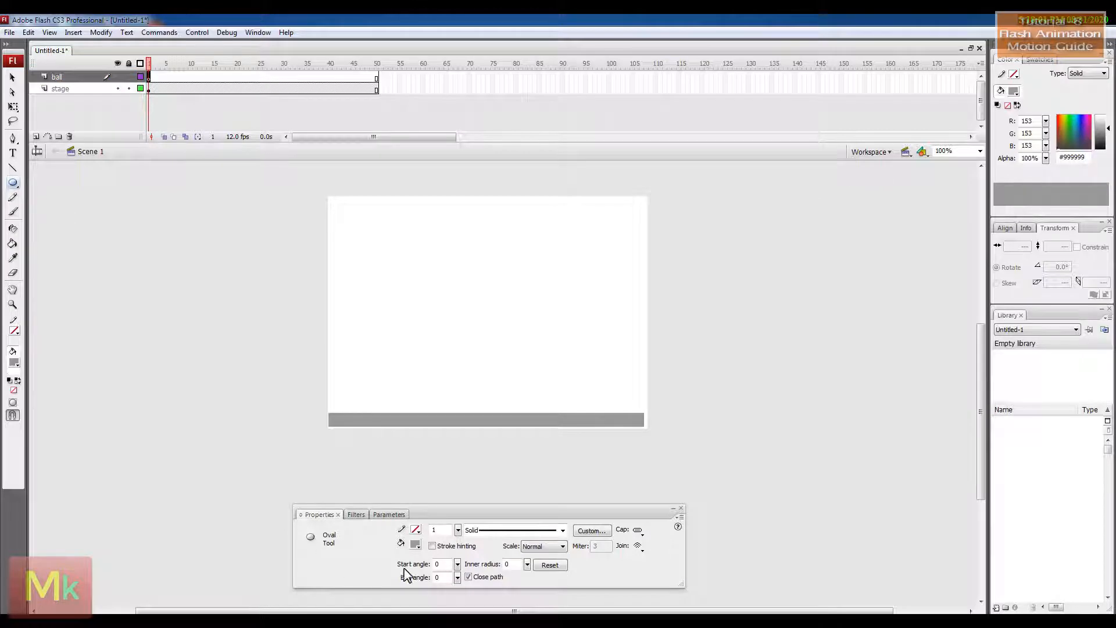
click(415, 530)
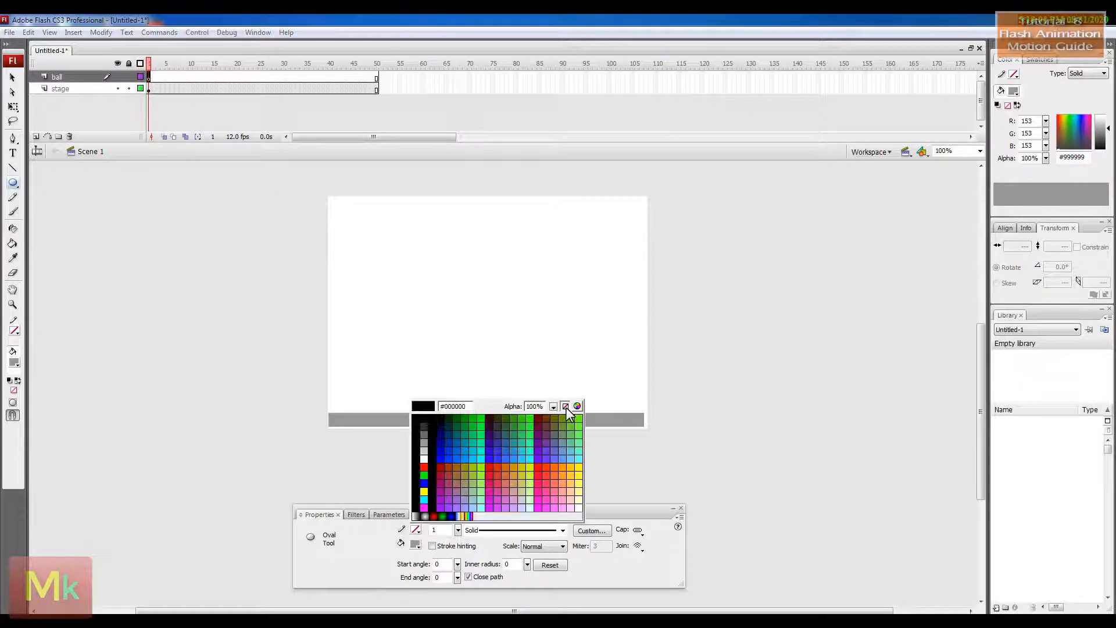
click(567, 407)
click(416, 544)
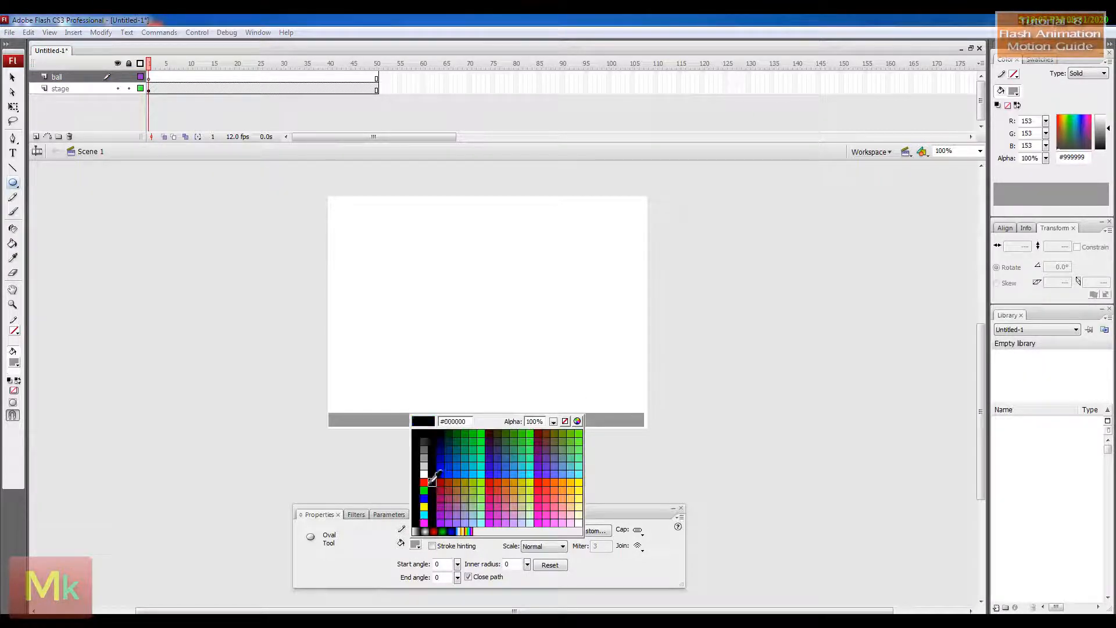
click(424, 473)
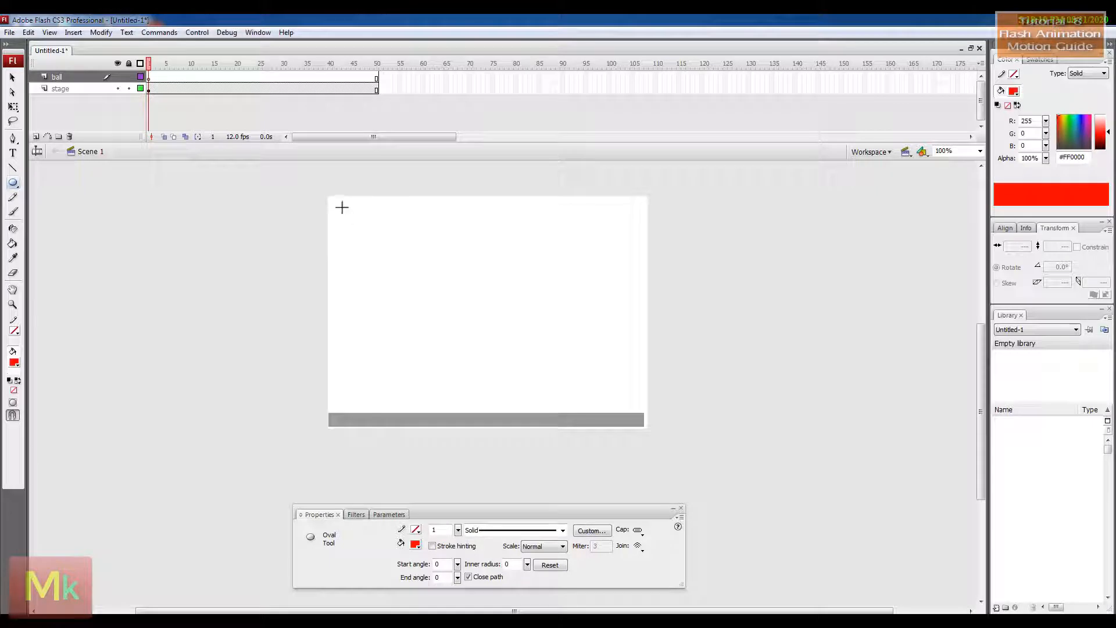
drag(340, 207, 374, 241)
Step: Add a new layer above the ball layer and name it shape
click(36, 136)
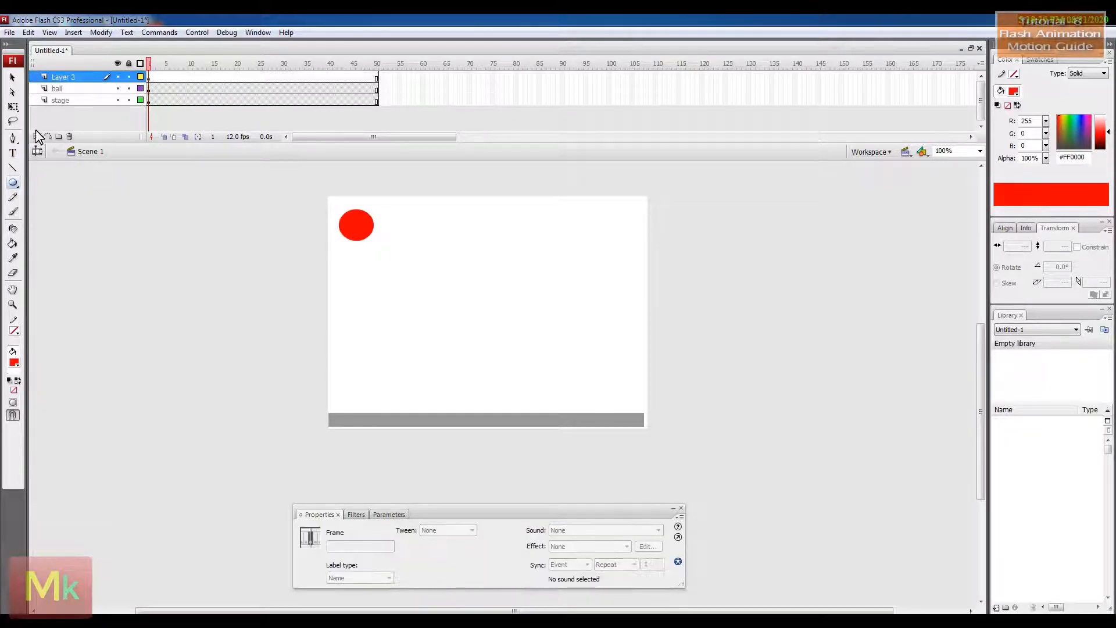
double_click(58, 77)
text(sha)
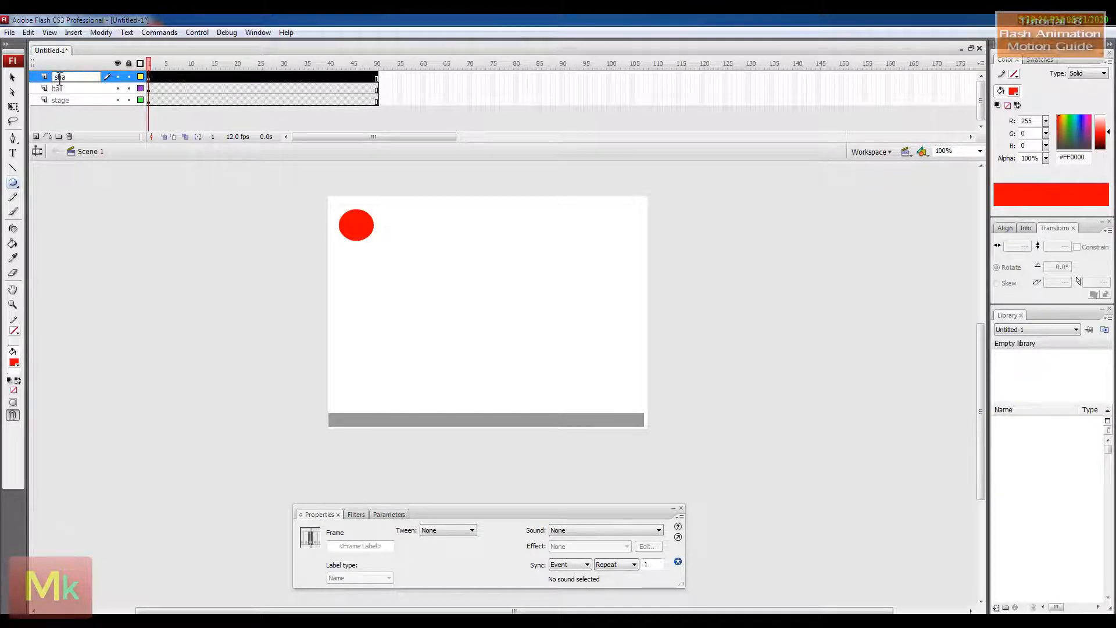
text(pe)
key(Return)
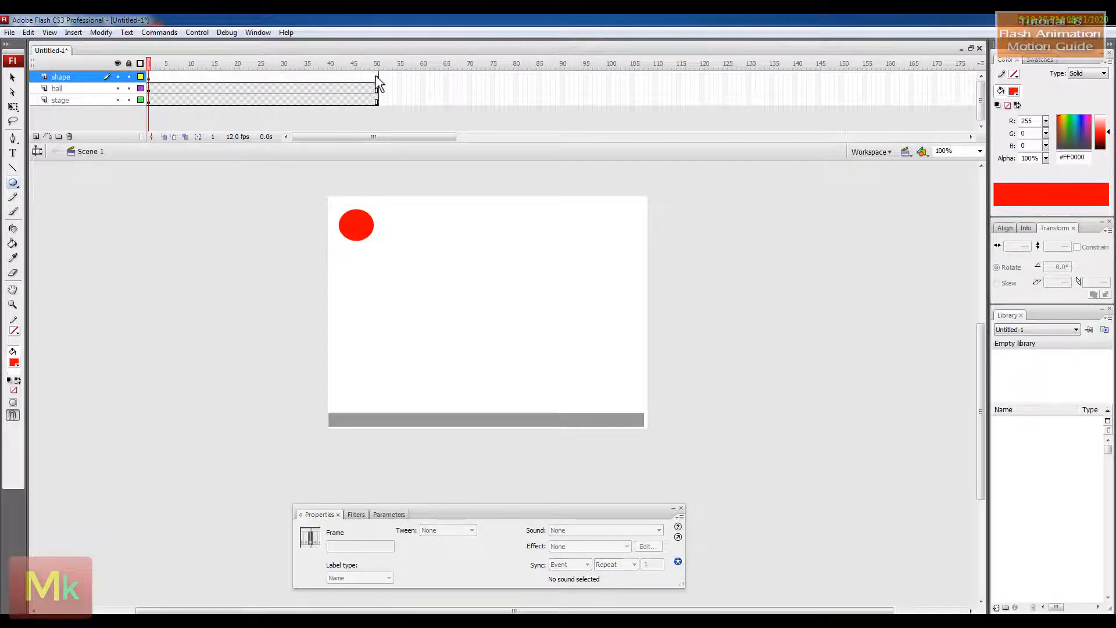
Step: Convert frame 50 of the shape layer to a blank keyframe and paste a copy of the ball layer's first frame there
right_click(376, 76)
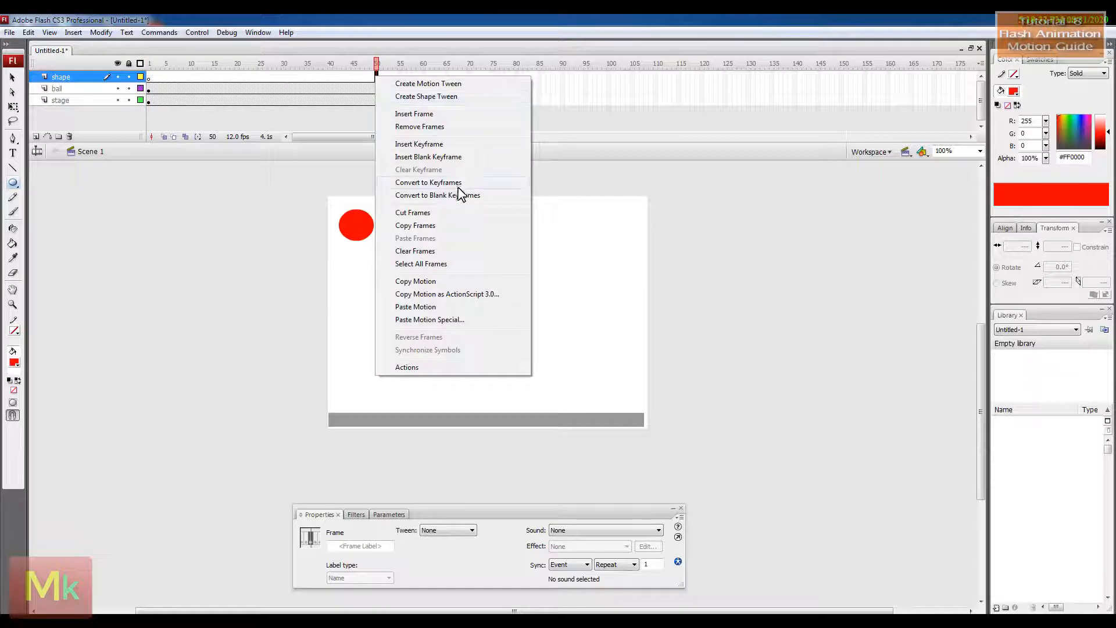
click(438, 196)
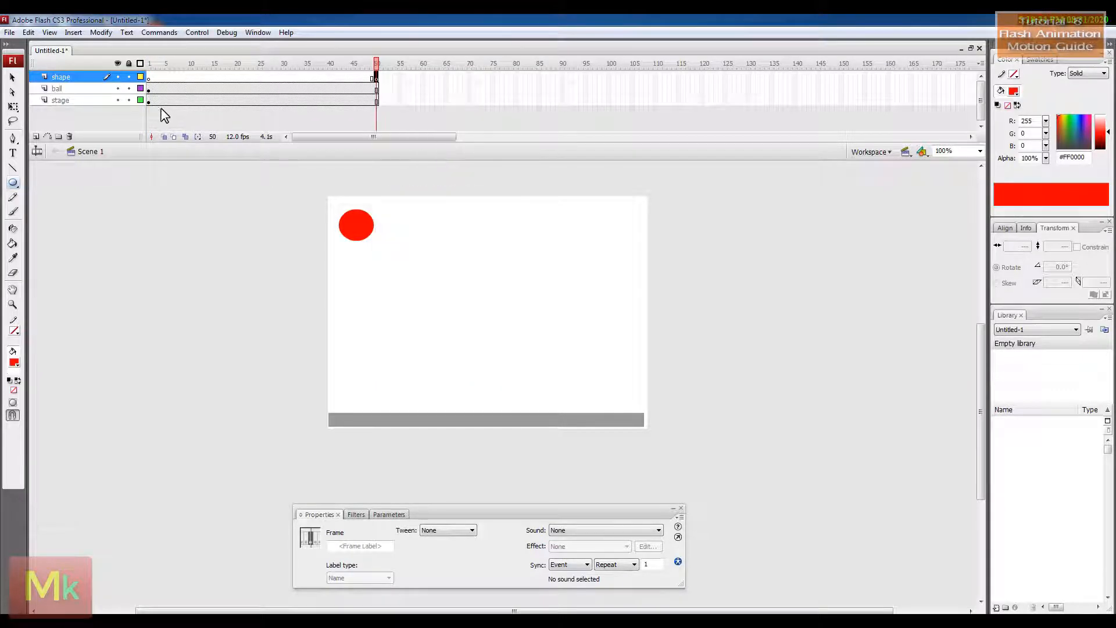
click(148, 88)
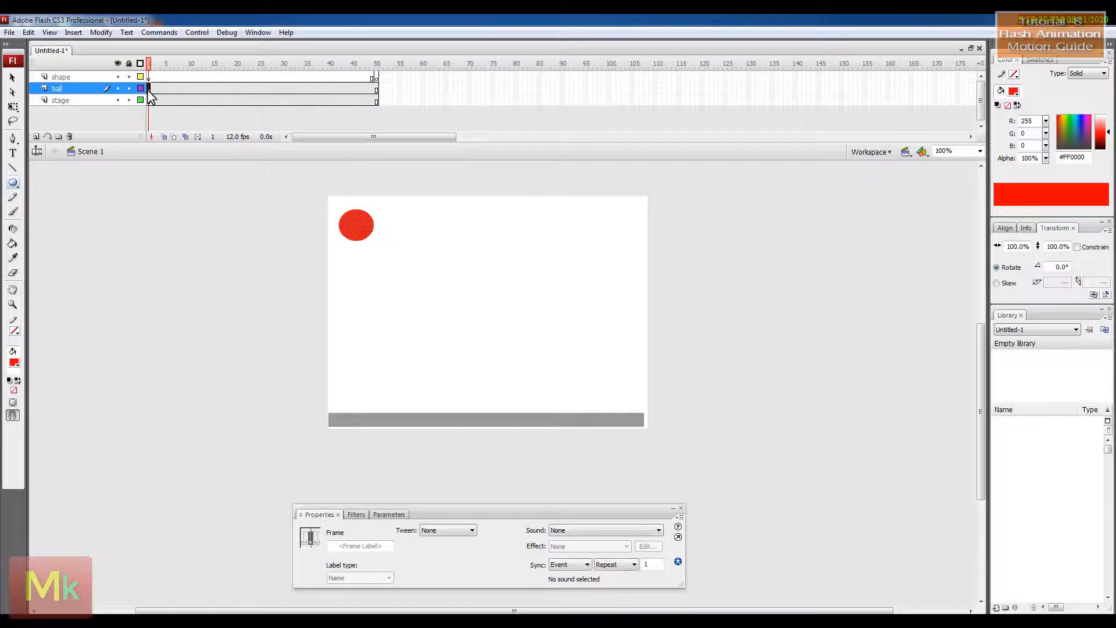
right_click(149, 92)
click(203, 241)
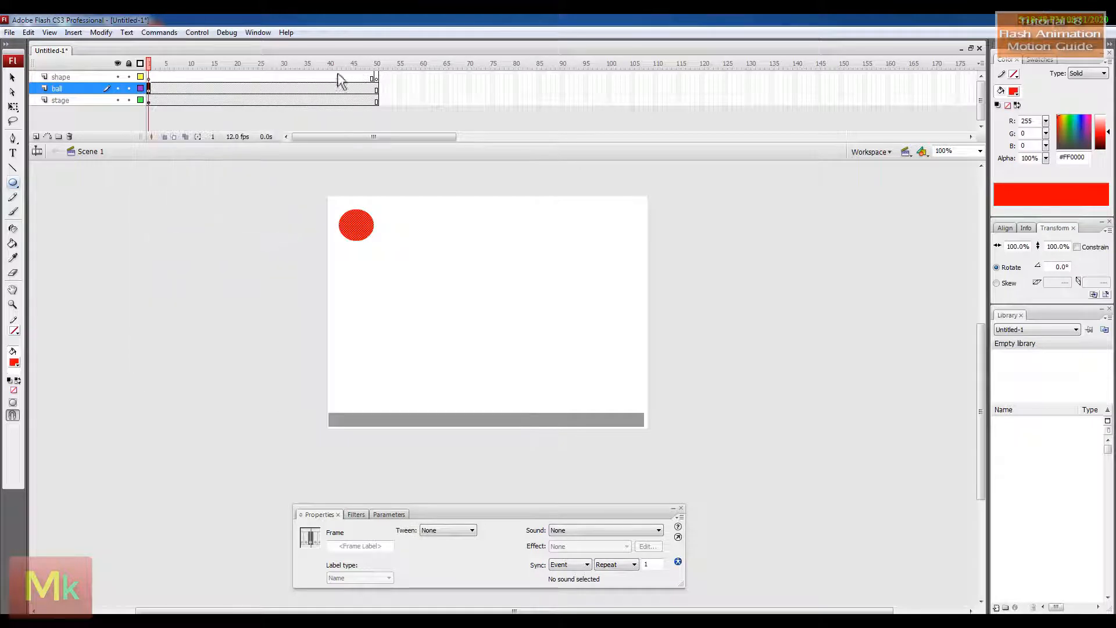
click(376, 79)
click(376, 78)
right_click(376, 78)
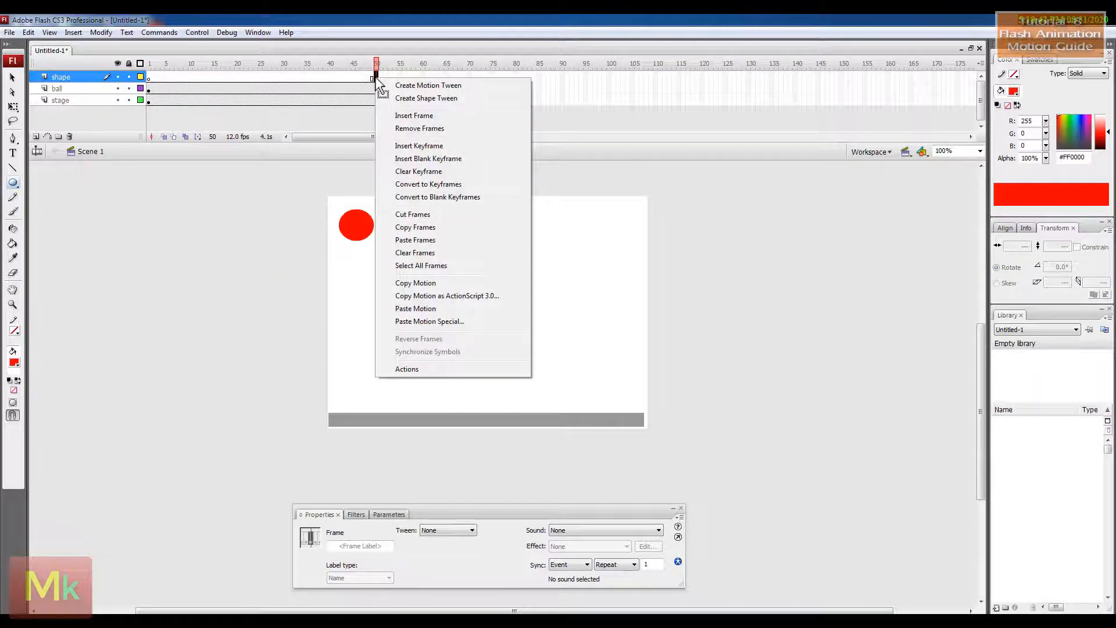
click(420, 240)
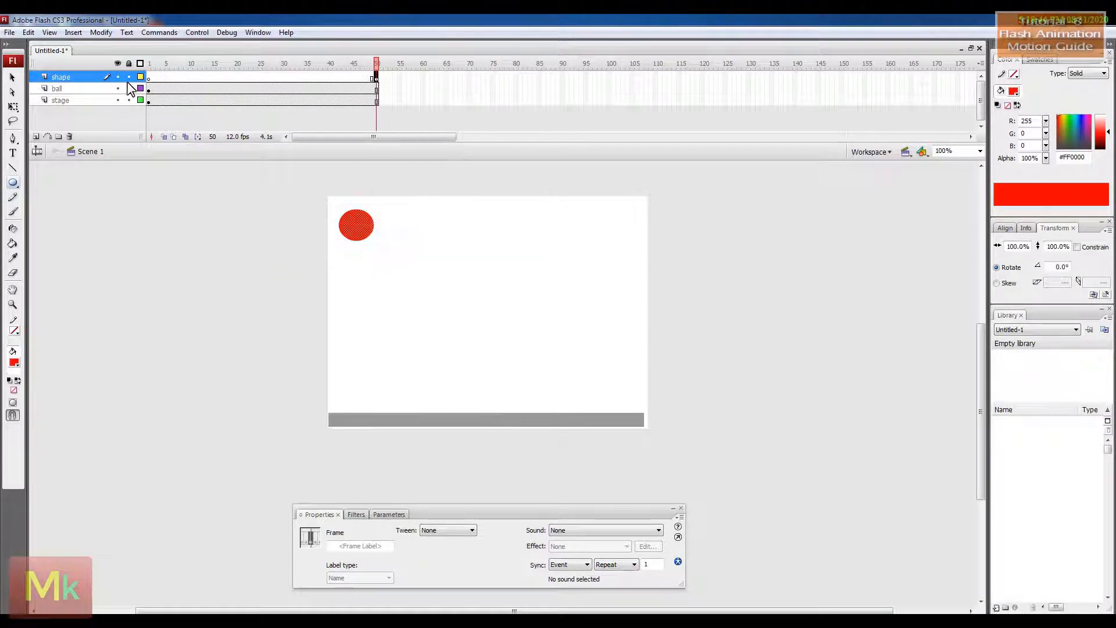
Step: Hide the shape layer and convert the red oval on the ball layer to a Graphic symbol named Symbol 1
click(99, 88)
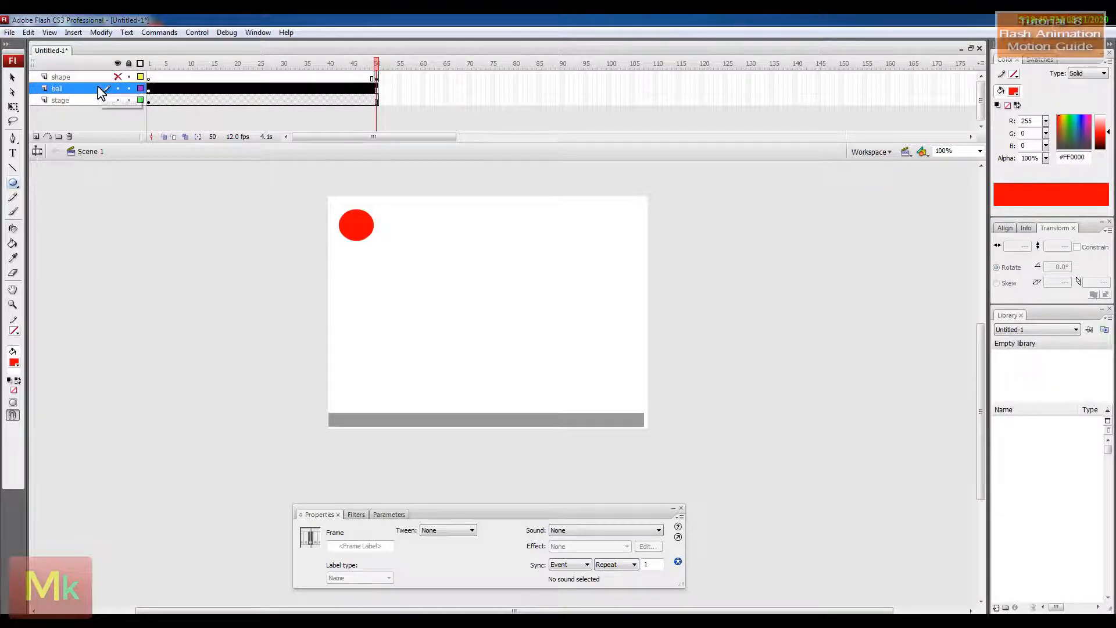
click(13, 79)
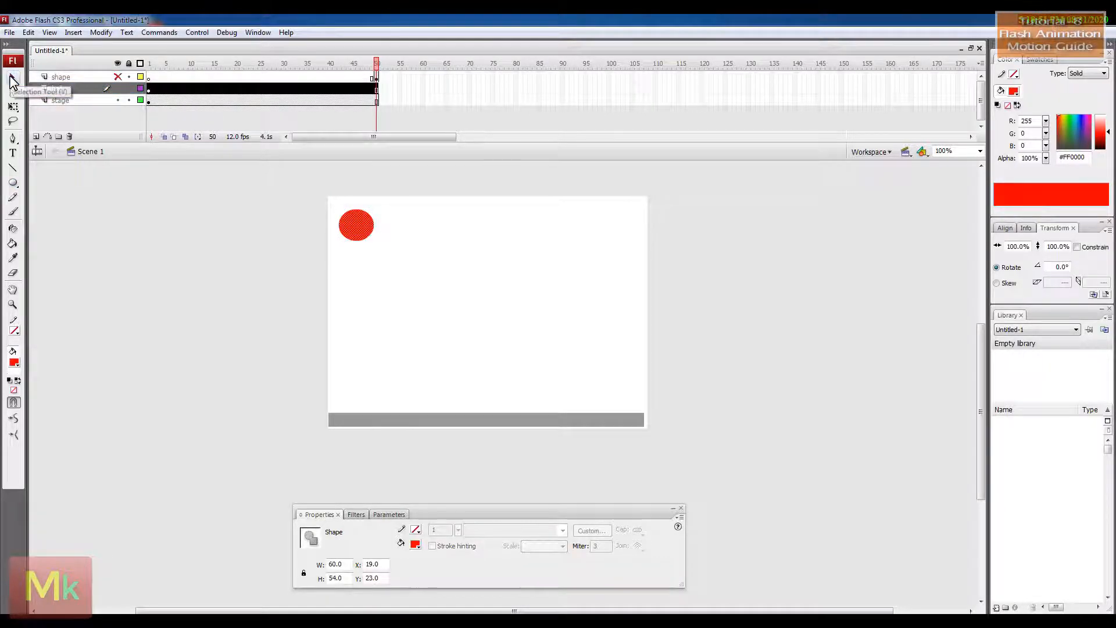
right_click(352, 227)
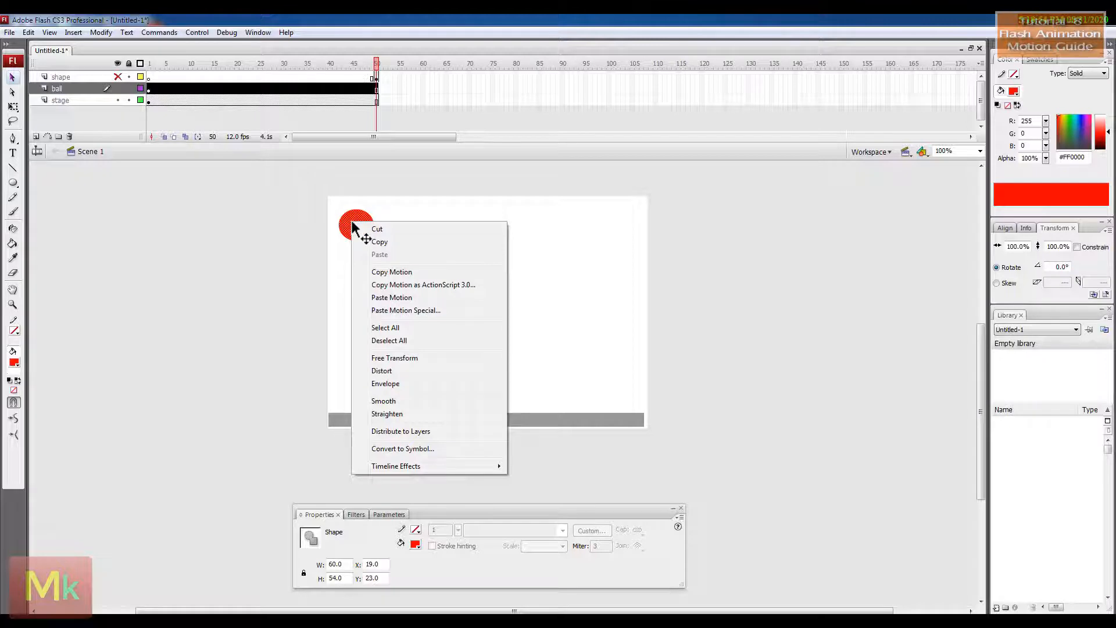
click(402, 449)
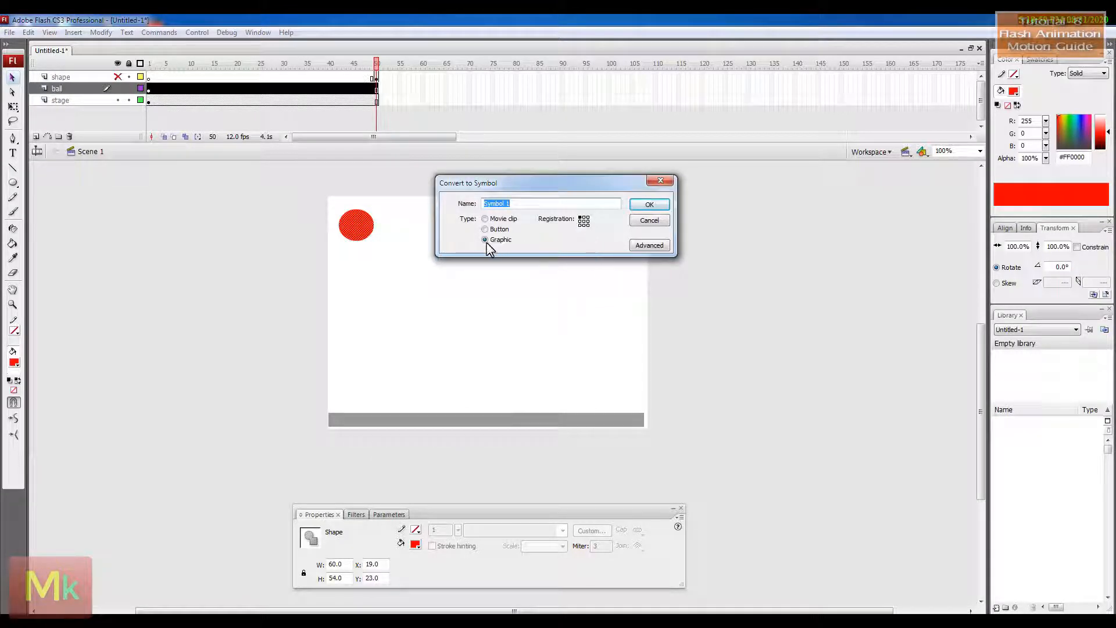
click(650, 207)
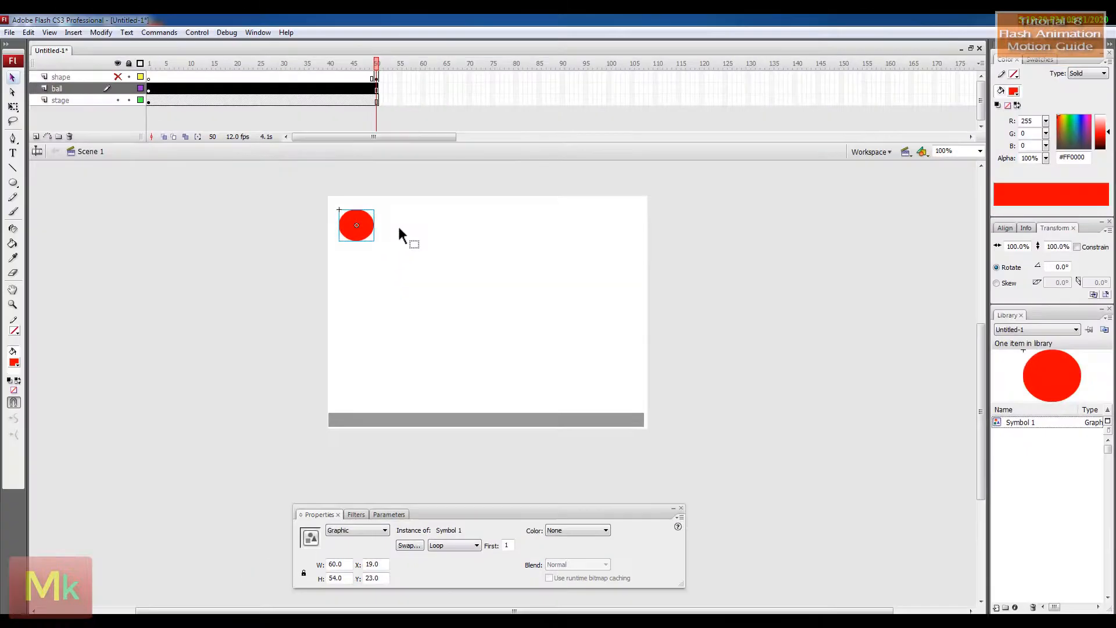
Step: Insert a keyframe at frame 50 of the ball layer and create a motion tween between frames 1 and 50
click(357, 216)
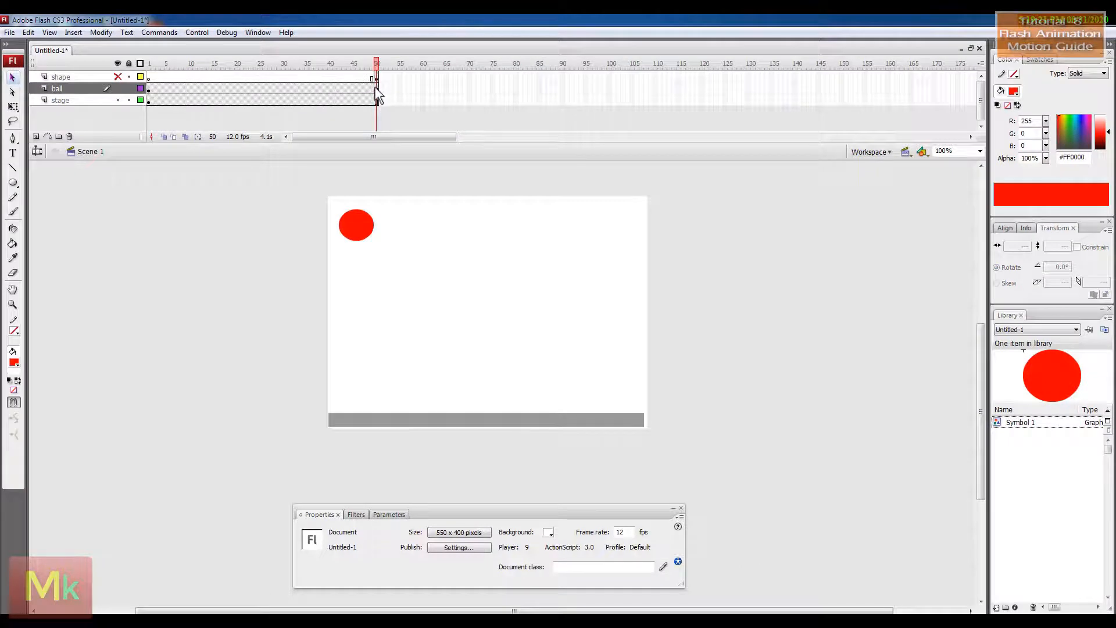
click(376, 89)
right_click(376, 90)
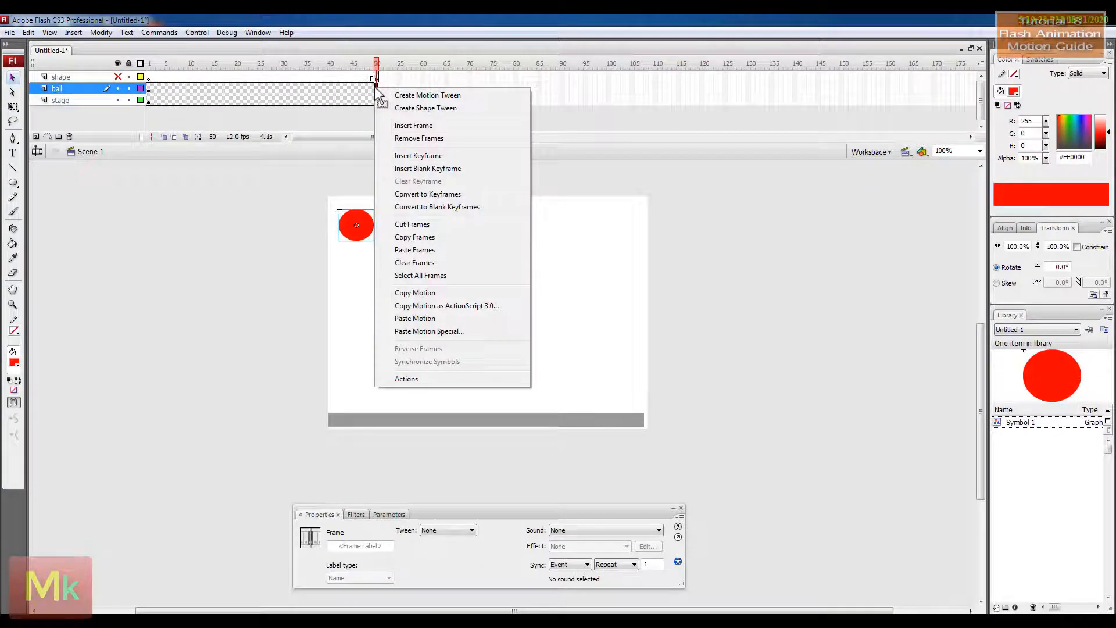
click(433, 169)
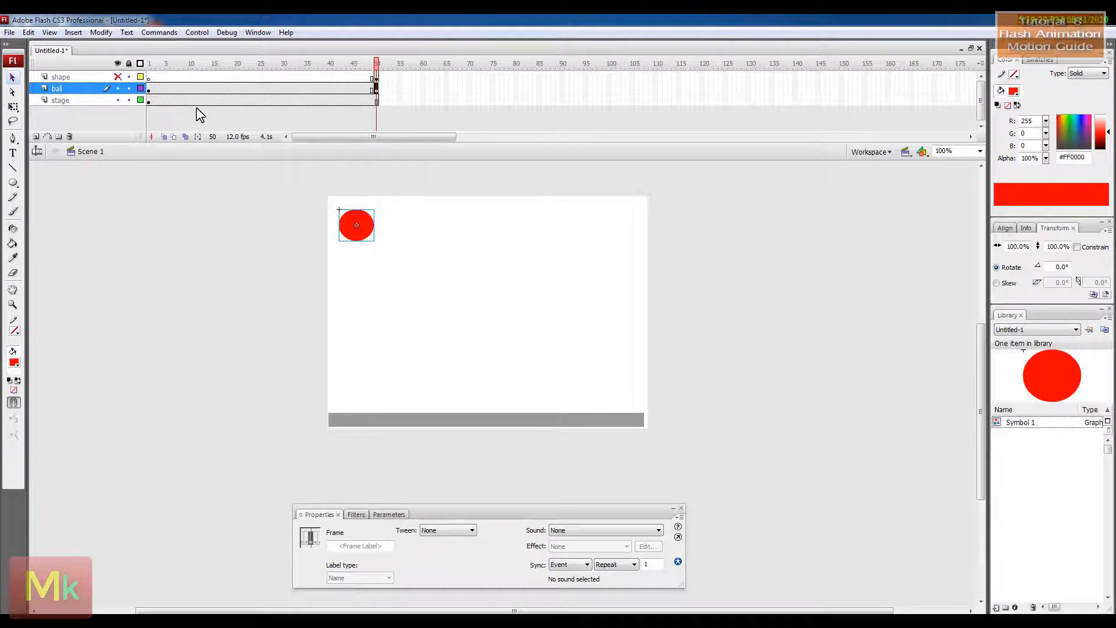
click(223, 89)
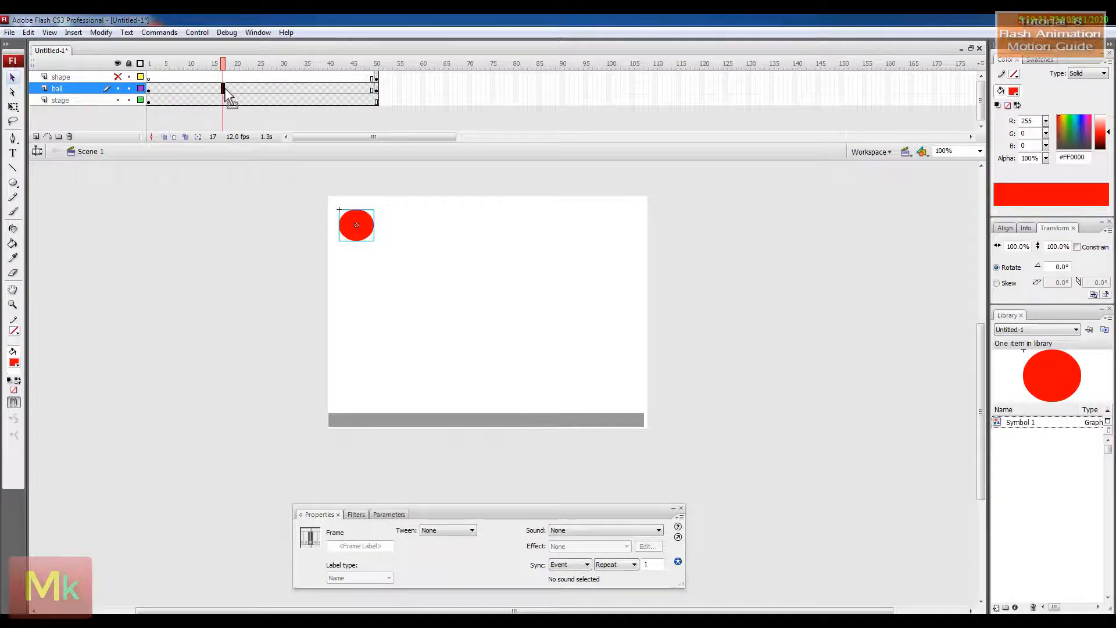
right_click(223, 89)
click(281, 93)
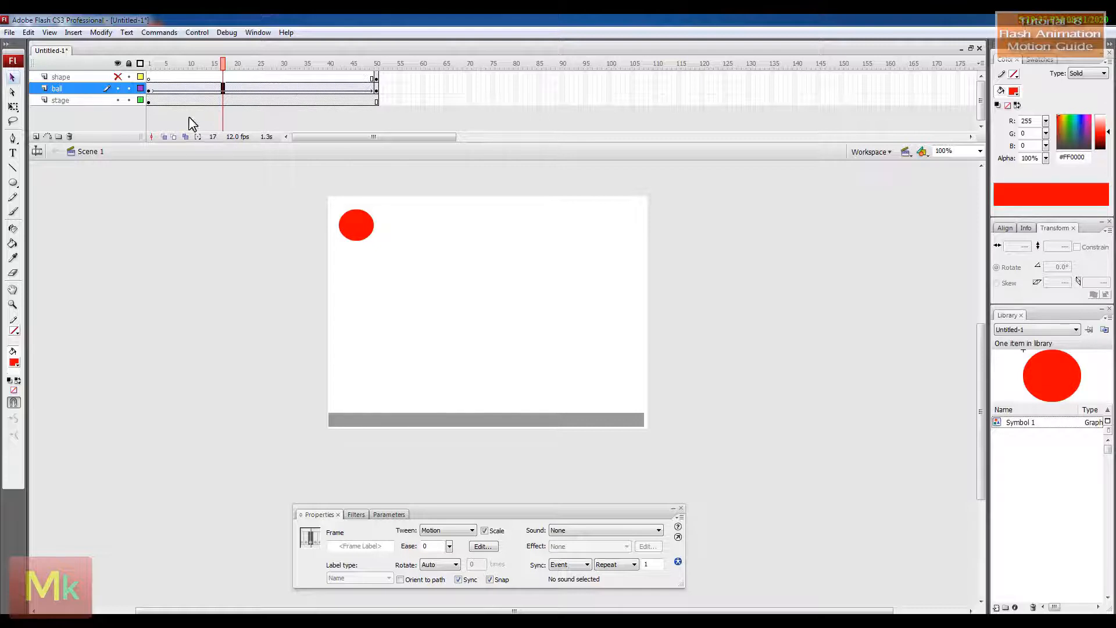
Step: Add a motion guide for the ball layer and draw a smooth black wavy Pencil path from the ball to the ground strip's far end
click(48, 137)
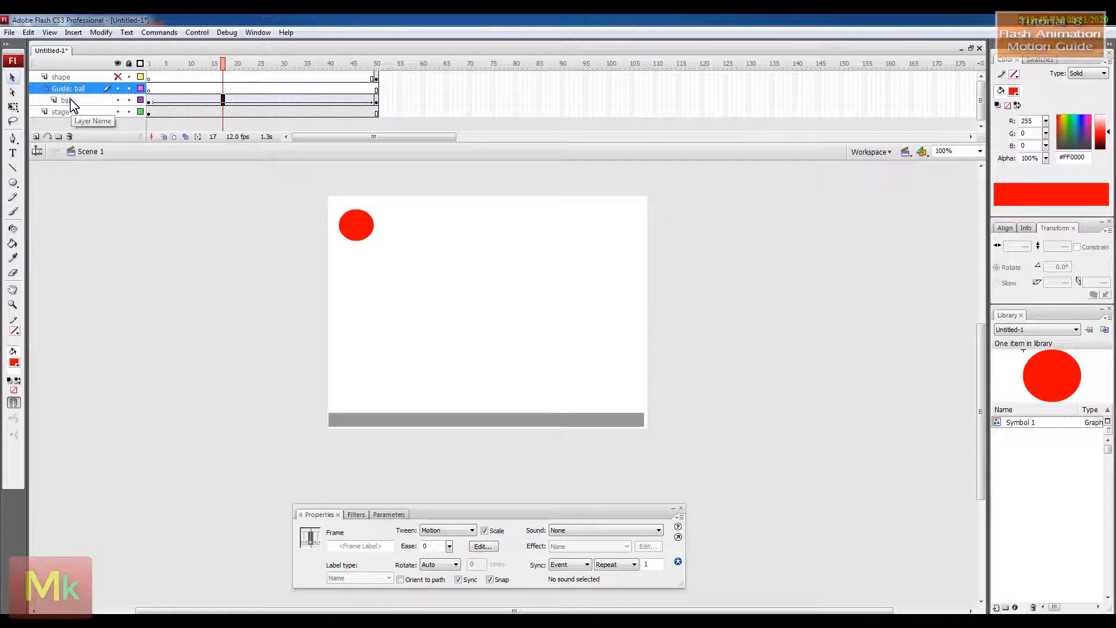
click(149, 89)
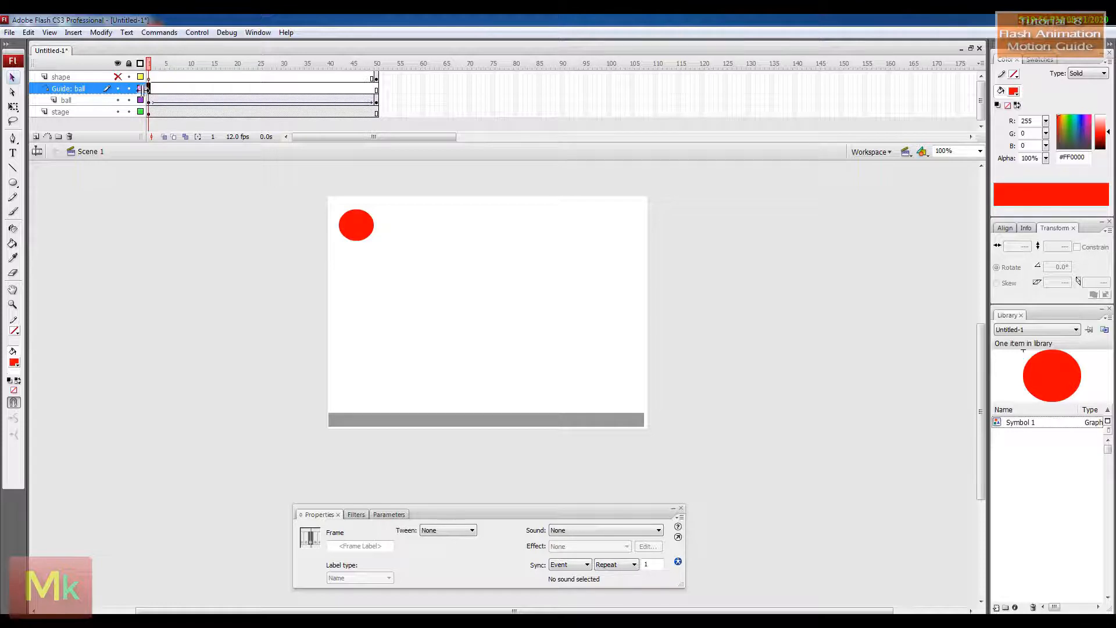
click(15, 198)
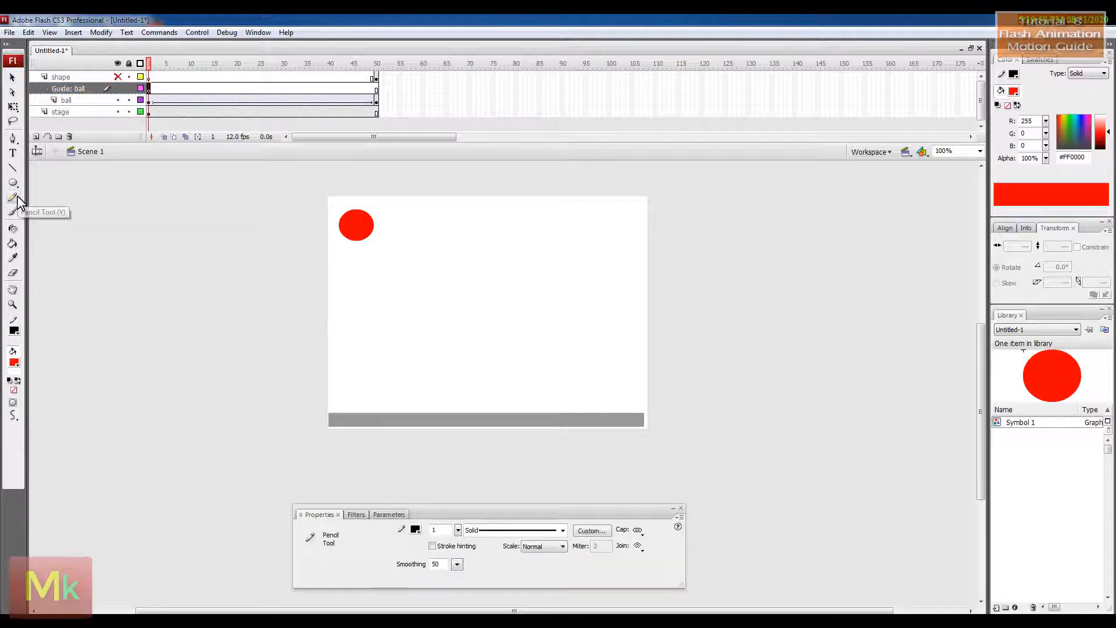
click(12, 417)
click(35, 447)
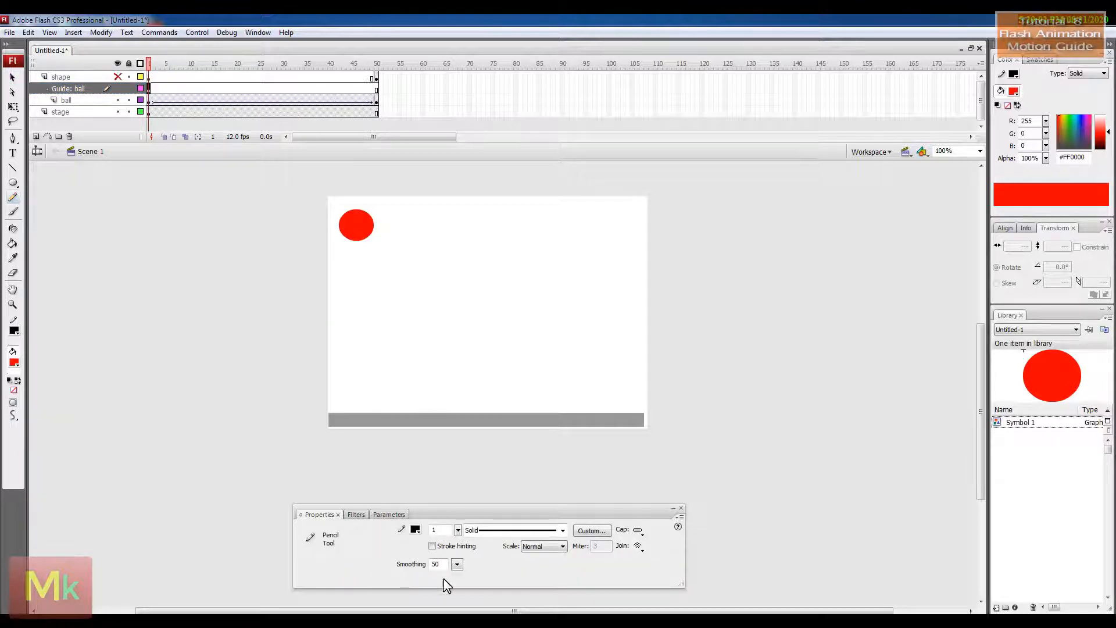
click(415, 529)
click(422, 430)
mouse_move(357, 240)
mouse_down()
mouse_move(358, 353)
mouse_move(374, 399)
mouse_move(397, 399)
mouse_move(404, 273)
mouse_move(410, 247)
mouse_move(436, 236)
mouse_move(455, 278)
mouse_move(467, 395)
mouse_move(479, 404)
mouse_move(509, 389)
mouse_move(517, 303)
mouse_move(548, 292)
mouse_move(589, 394)
mouse_move(634, 411)
mouse_up()
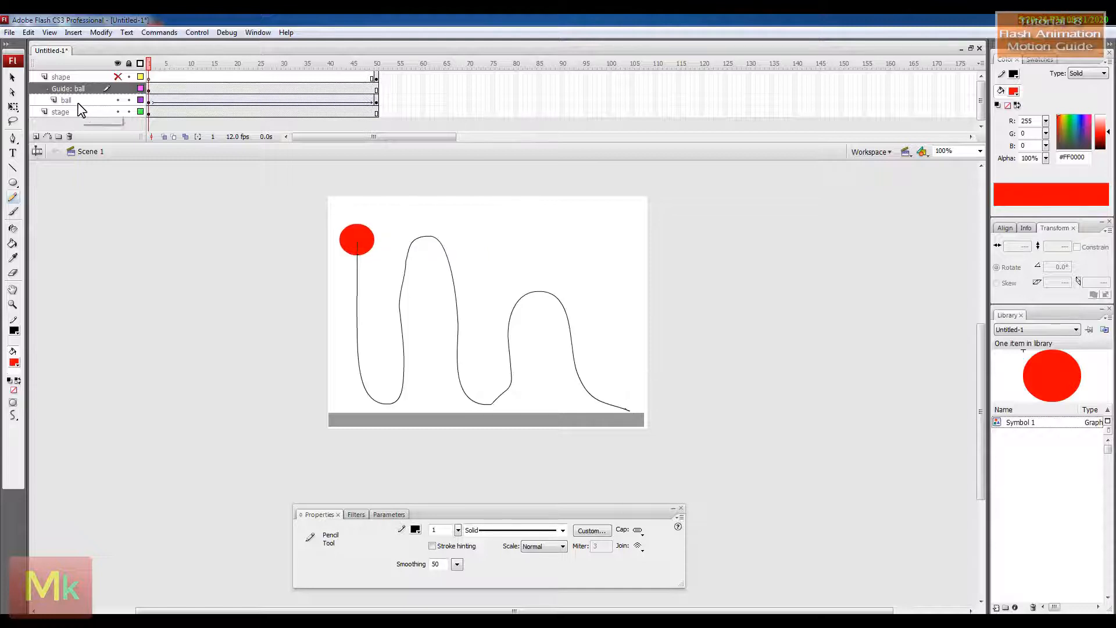
Step: In frame 50 of the ball layer, snap the ball's centre onto the lower end of the guide path, about X 447, Y 329
click(80, 105)
click(13, 77)
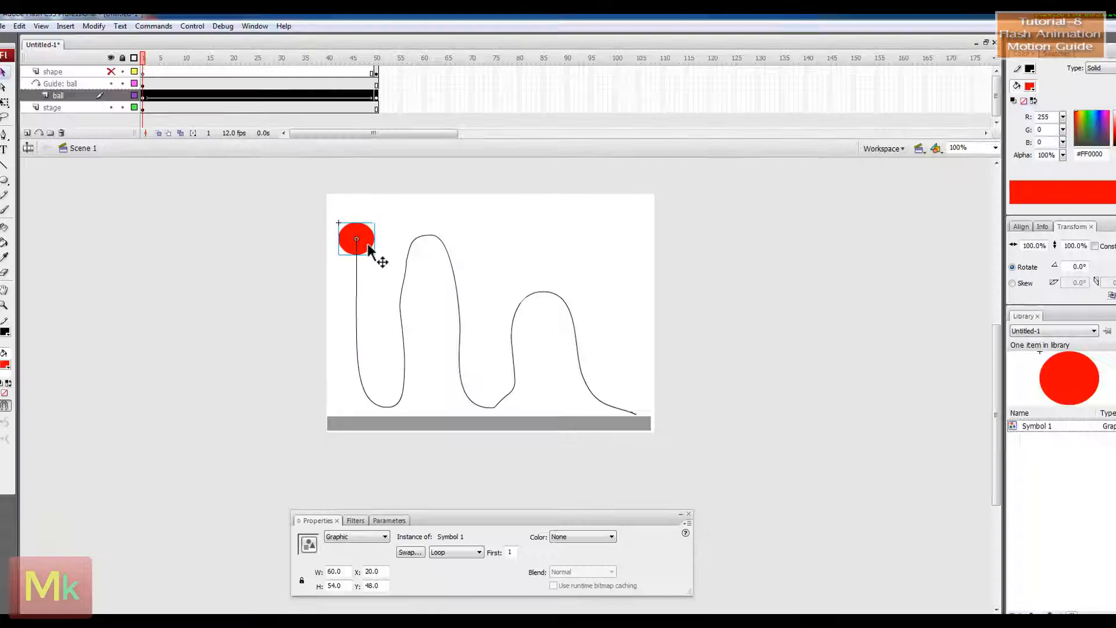
click(376, 97)
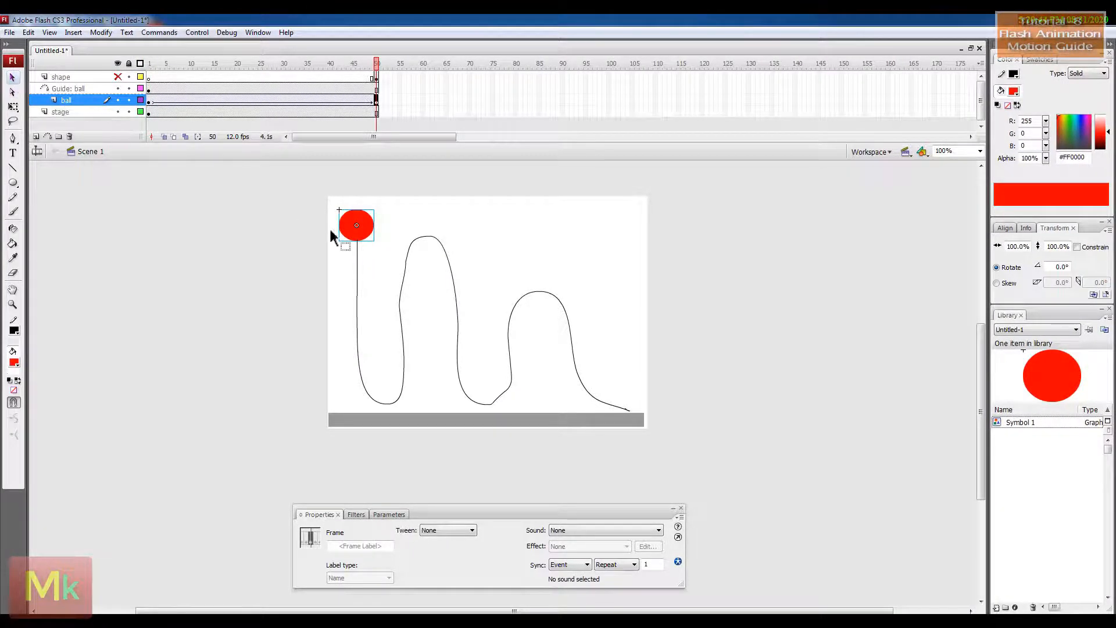
drag(364, 232, 607, 406)
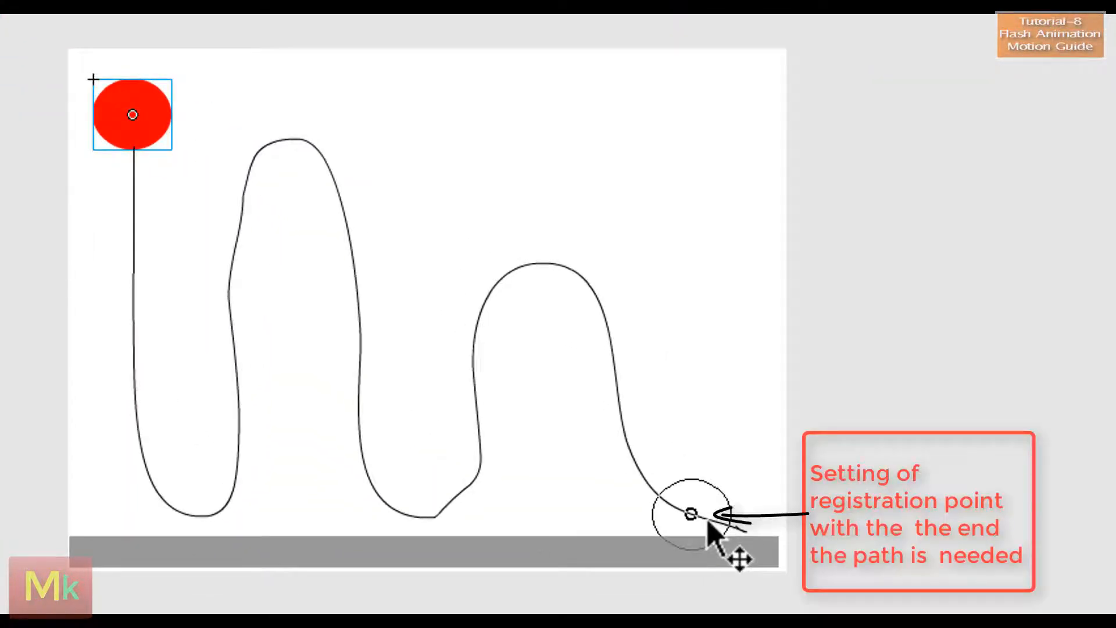
drag(709, 522, 708, 522)
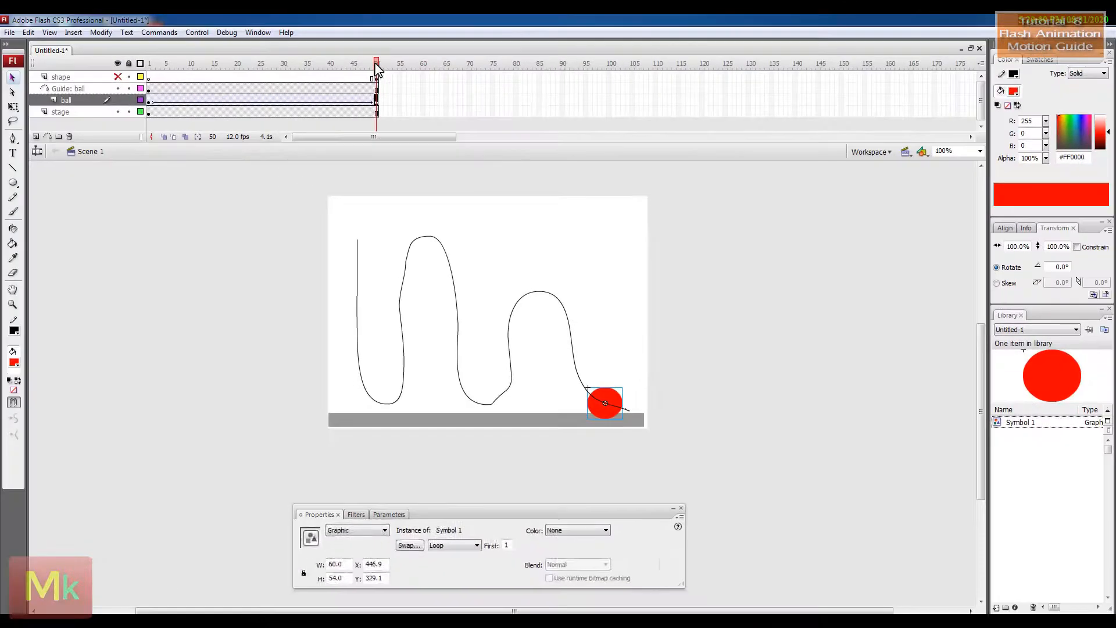
Step: Scrub through the ball's motion, unhide the shape layer and move its frame 50 oval exactly over the ball at the path's end
drag(376, 68, 149, 142)
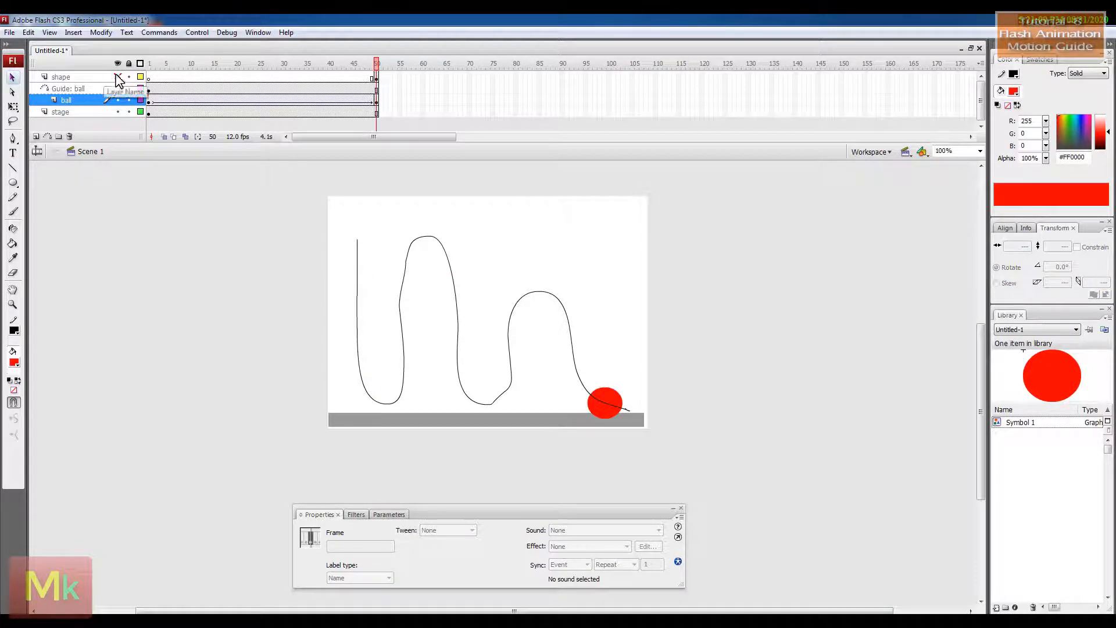
click(118, 77)
click(99, 78)
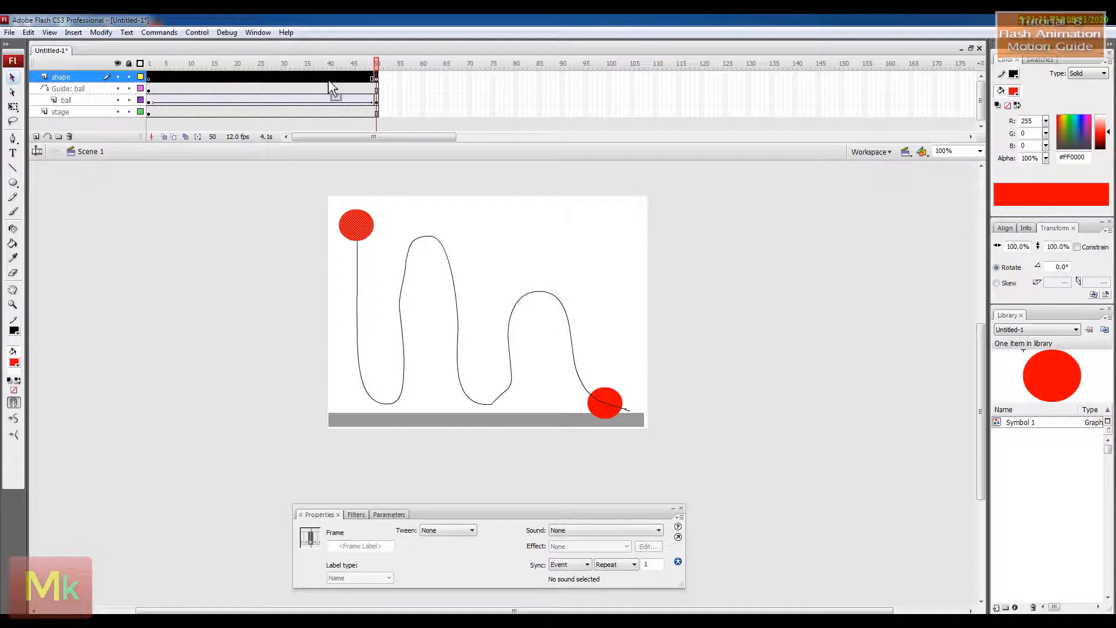
click(377, 79)
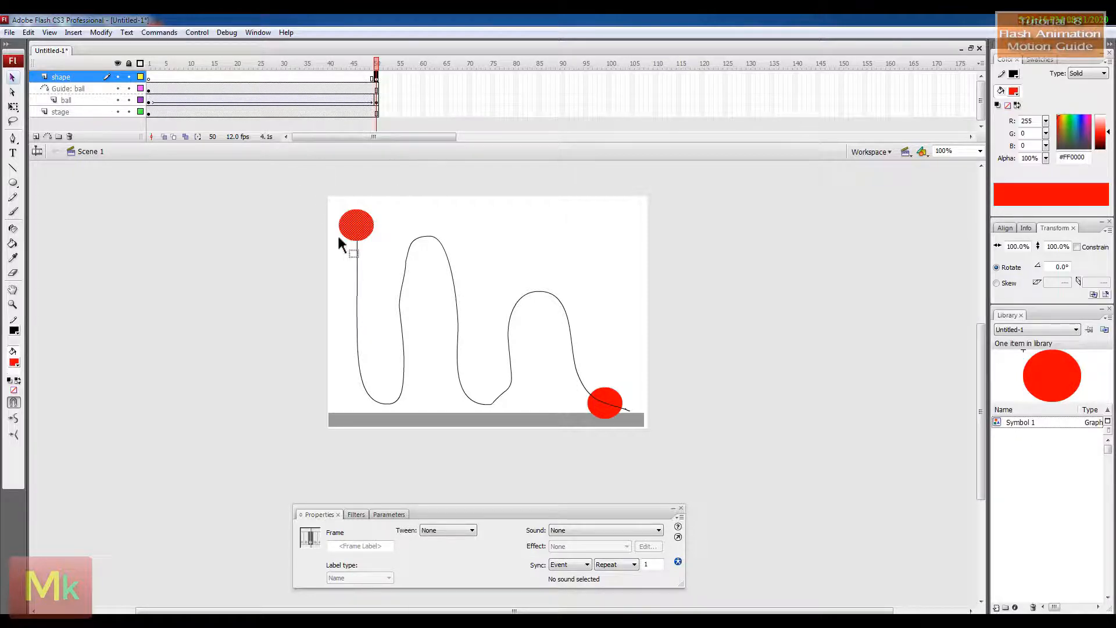
mouse_move(361, 226)
mouse_down()
mouse_move(528, 314)
mouse_move(606, 397)
mouse_up()
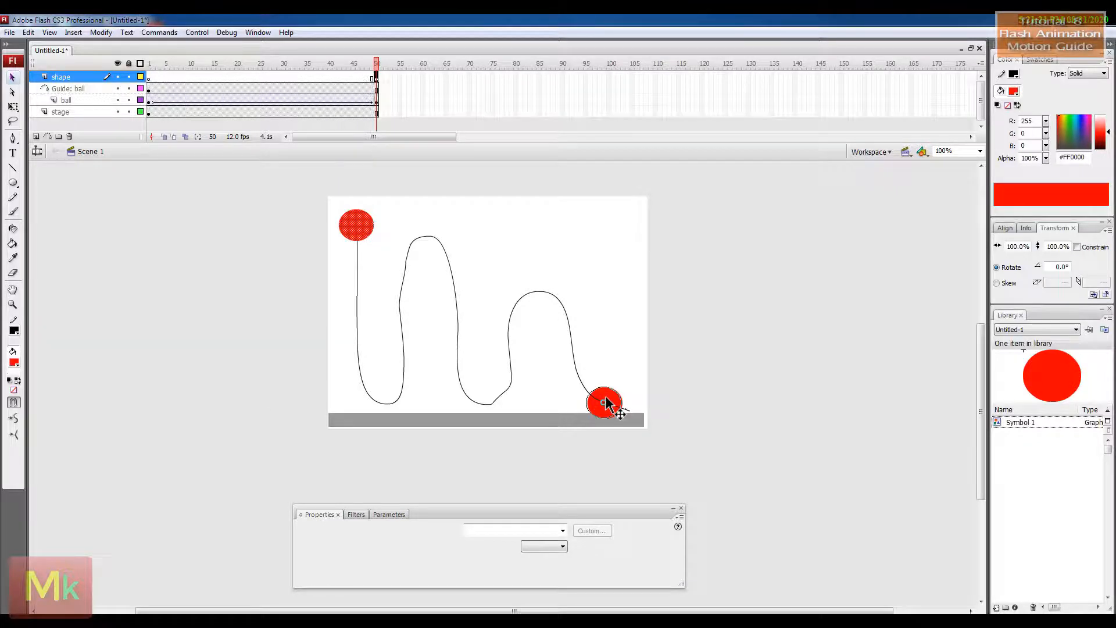
drag(605, 402, 608, 403)
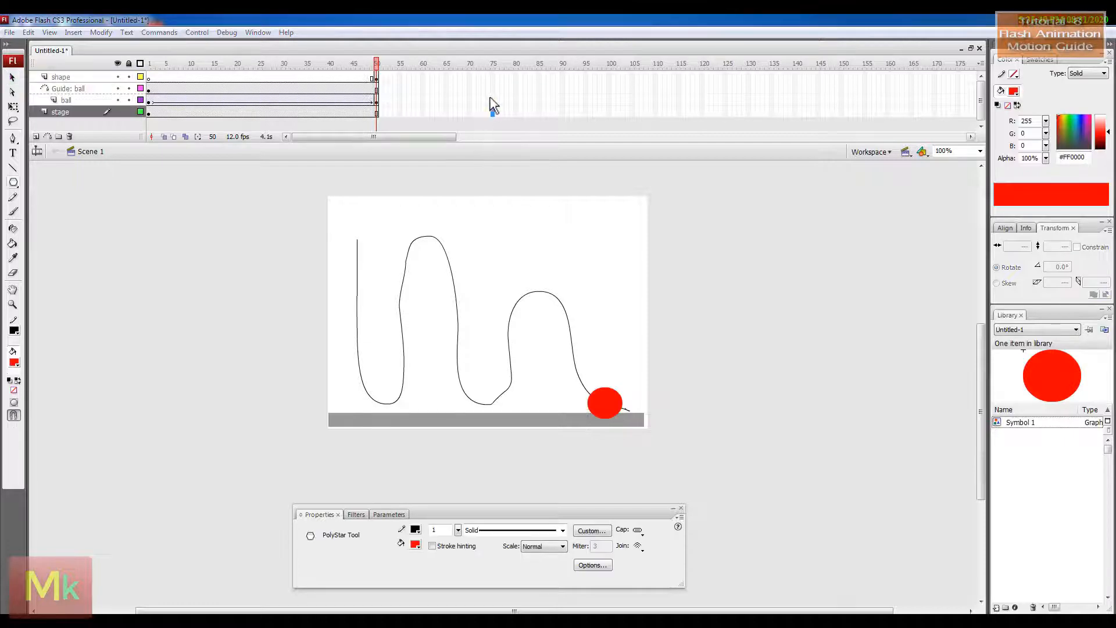
Step: Insert a blank keyframe at frame 70 of the shape layer
click(469, 76)
right_click(469, 77)
click(532, 156)
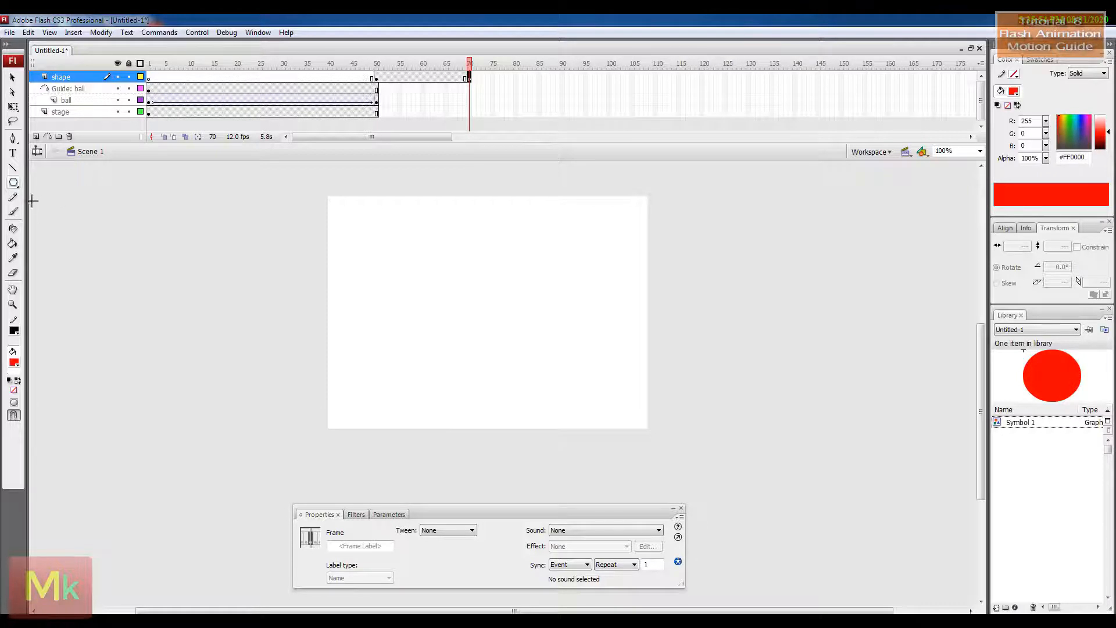
Step: Draw a red three-sided polygon without outline in the upper middle of the canvas with the PolyStar tool, in frame 70 of the shape layer
click(13, 182)
click(54, 269)
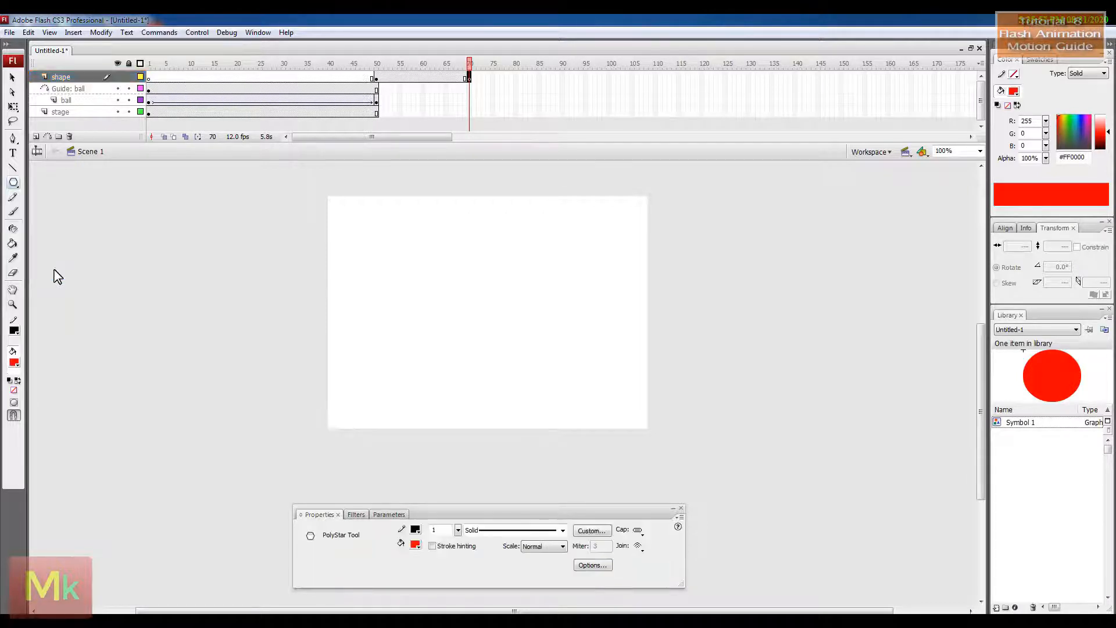
click(416, 529)
click(565, 407)
click(415, 544)
click(424, 482)
click(593, 565)
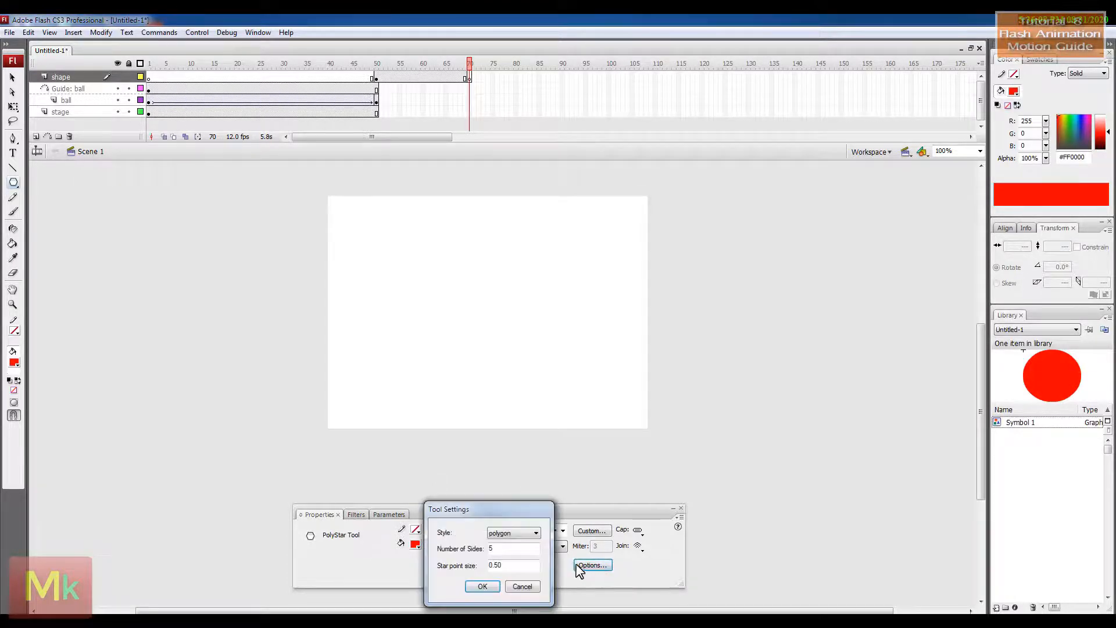
click(483, 586)
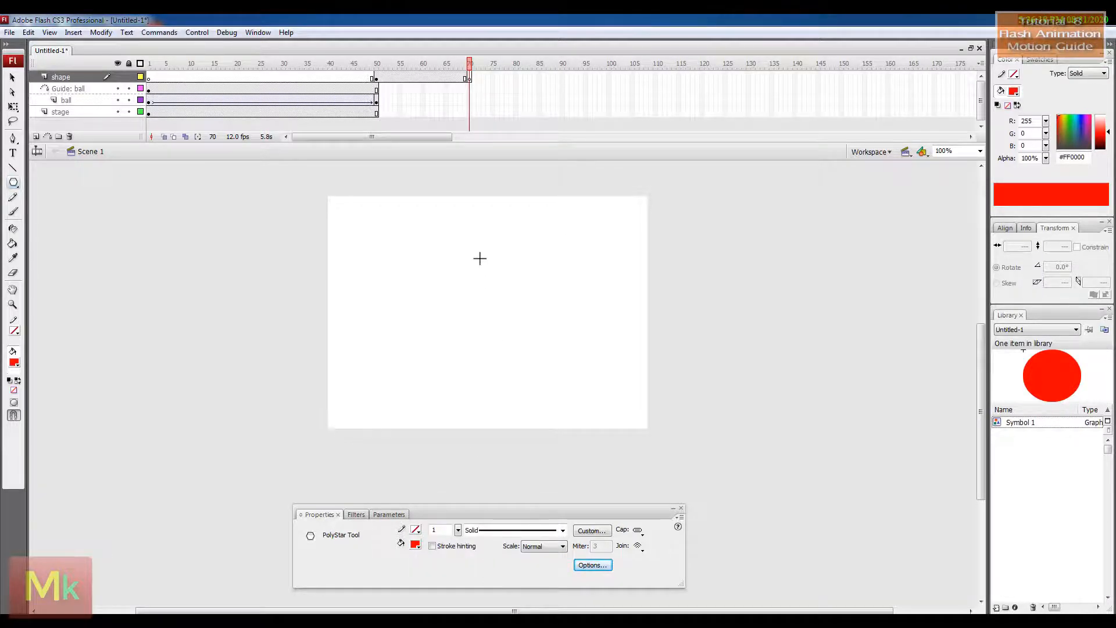
drag(459, 243, 490, 269)
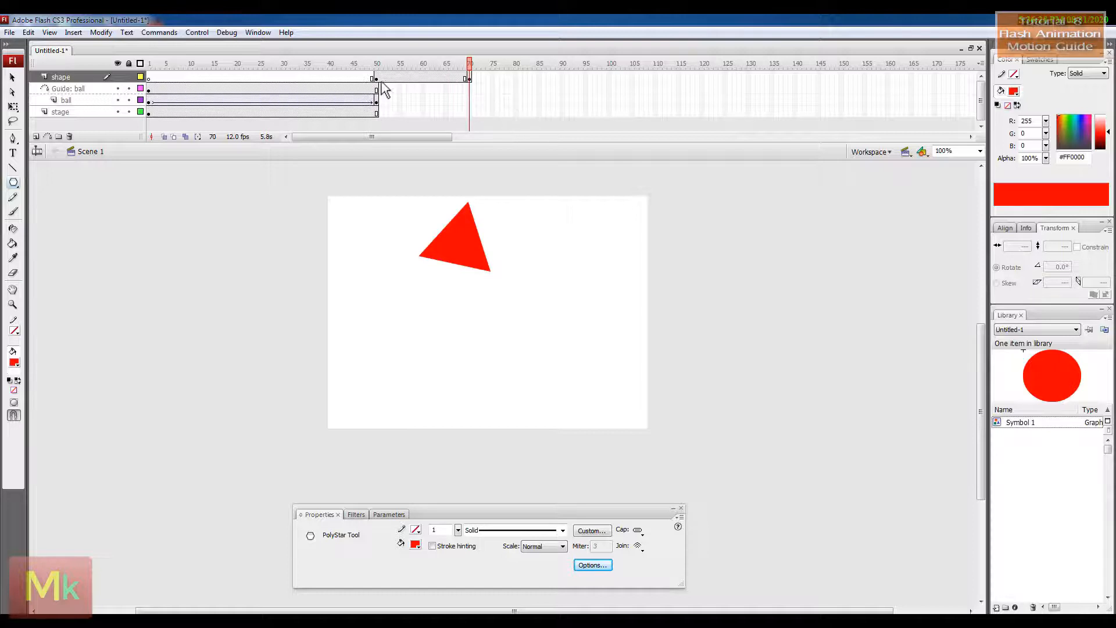
Step: Create a shape tween between frames 50 and 70 of the shape layer and scrub through it to preview the morph
click(425, 80)
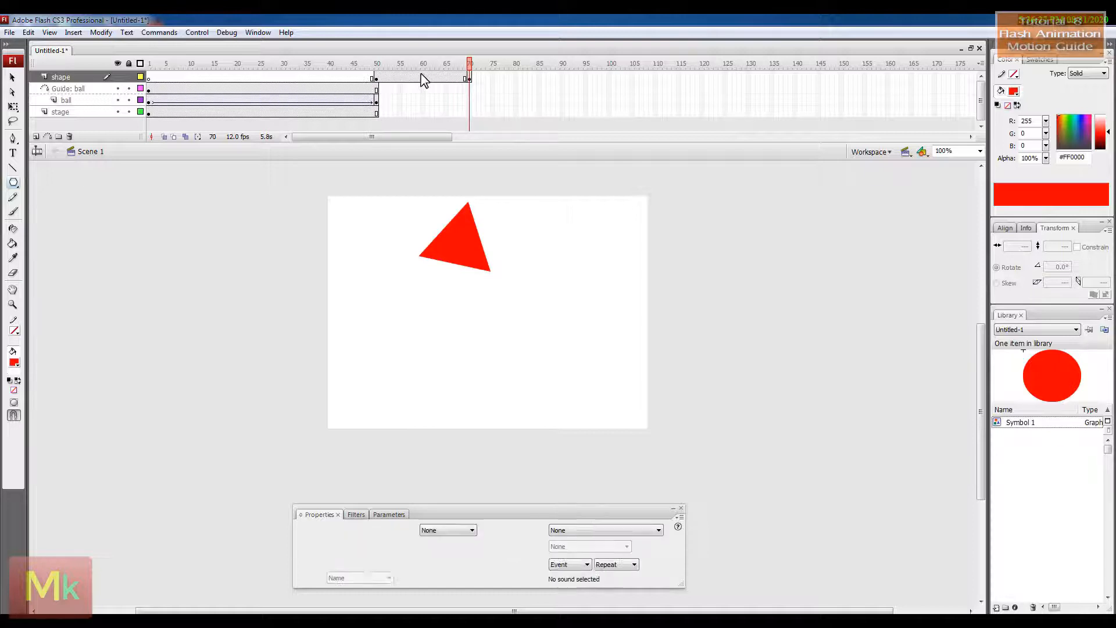
right_click(424, 80)
click(455, 96)
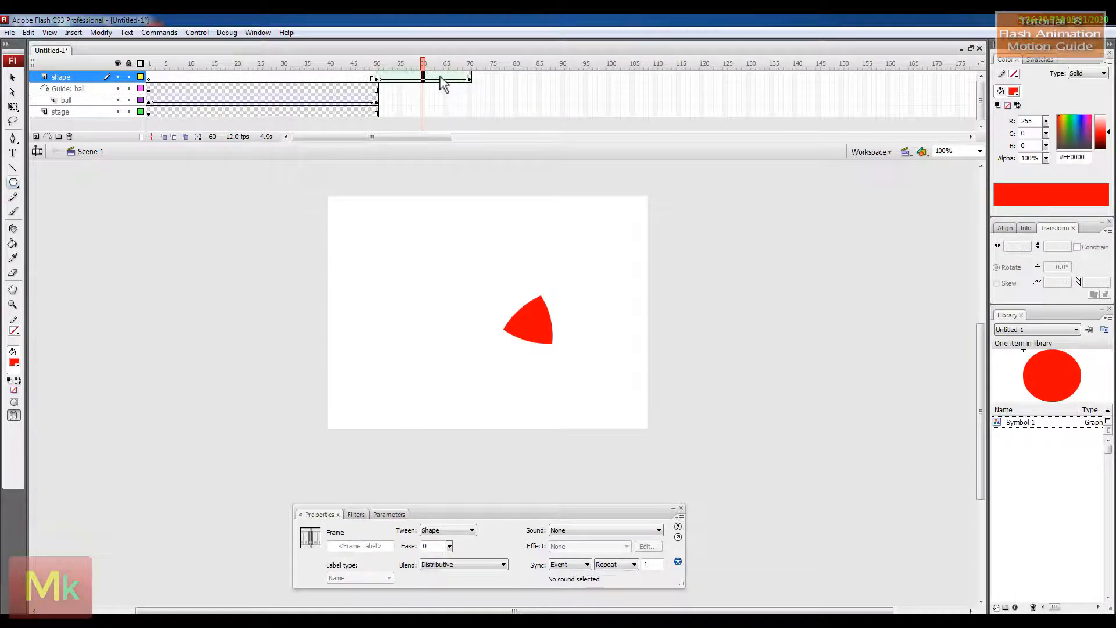
drag(424, 65, 470, 84)
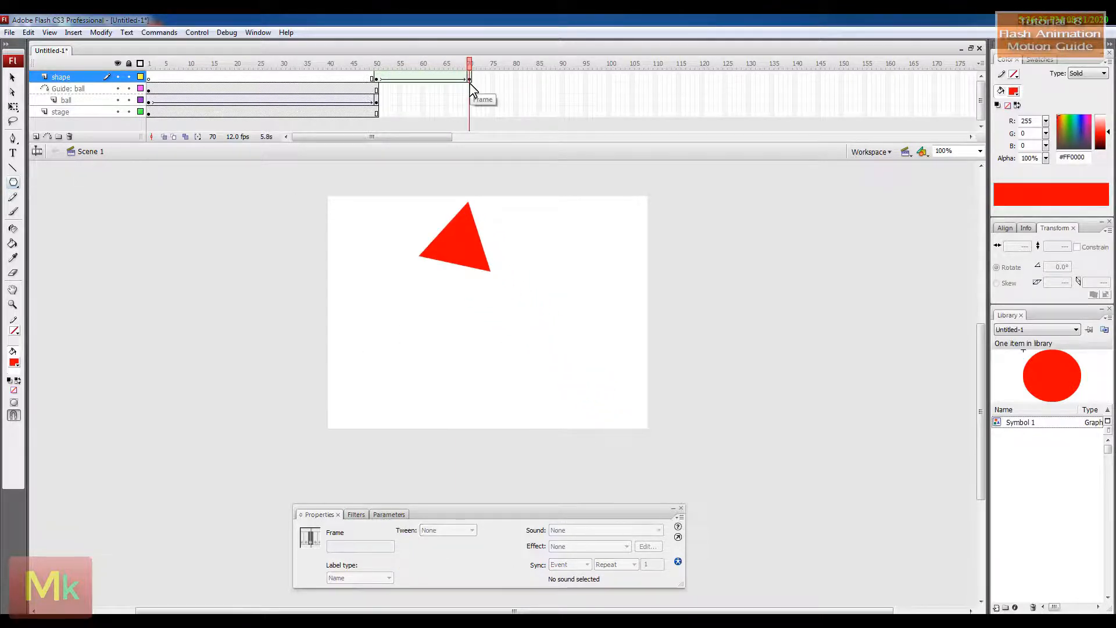
Step: Extend the shape and stage layers to frame 85
right_click(538, 76)
click(579, 111)
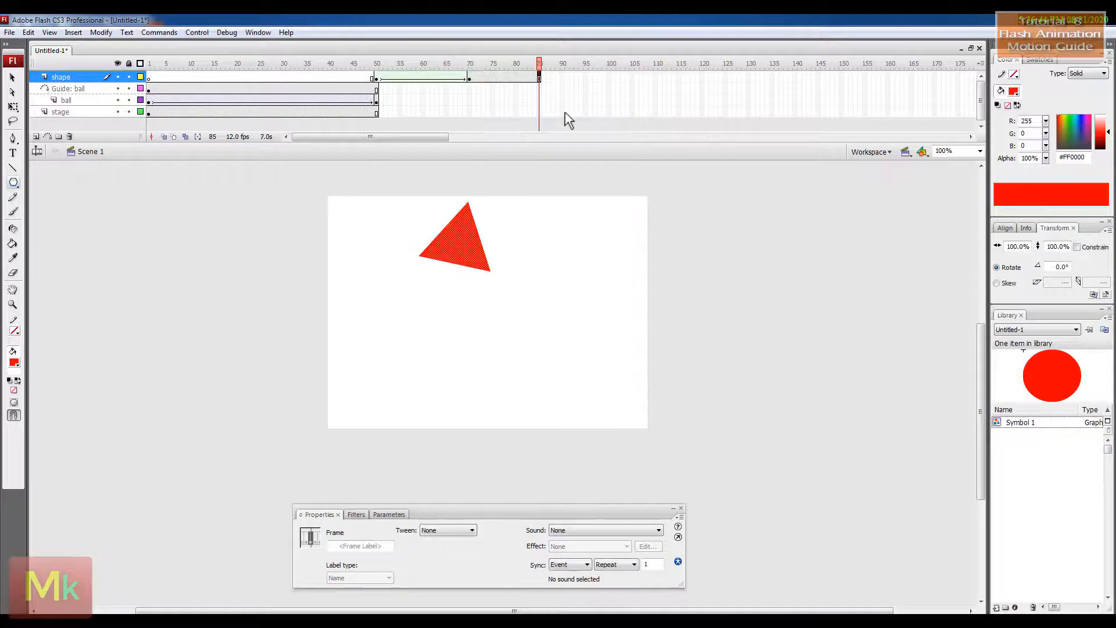
click(538, 112)
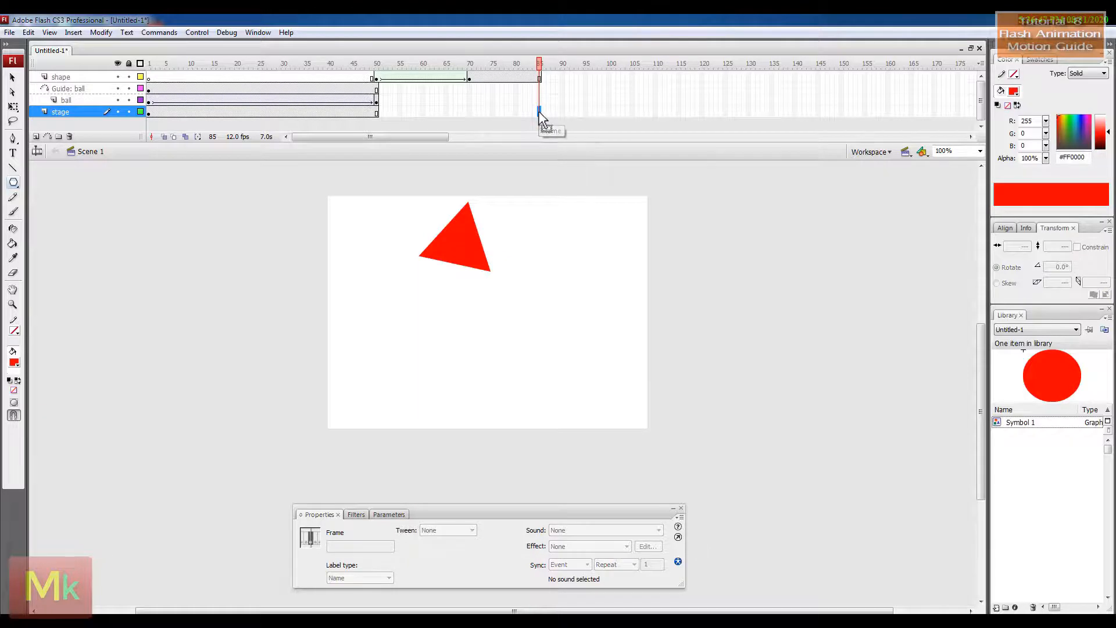
right_click(539, 112)
click(579, 146)
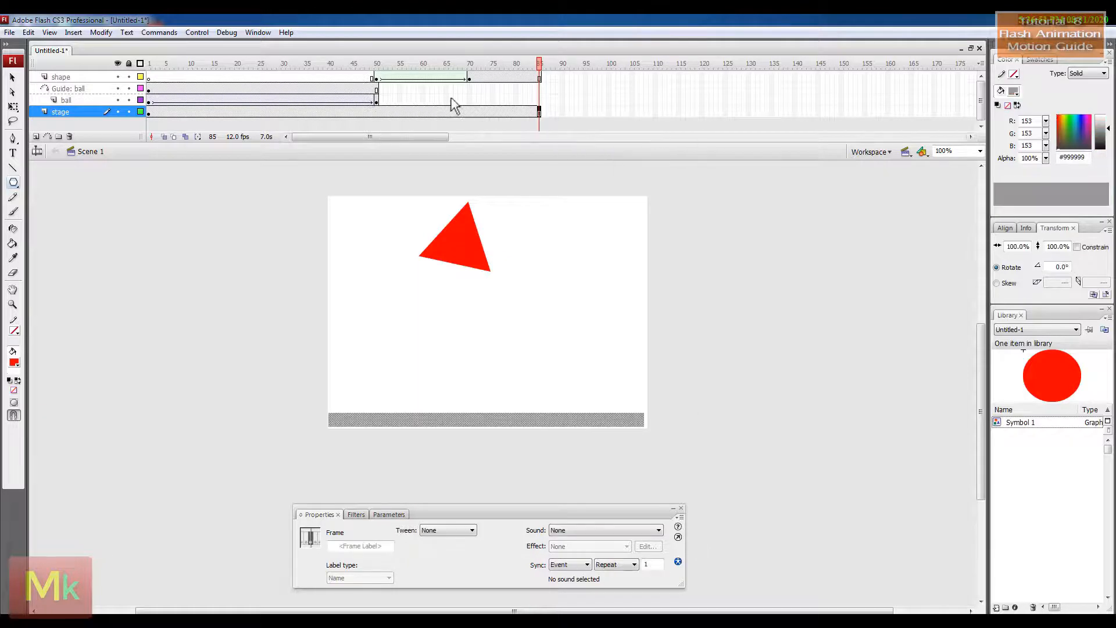
Step: Add a new layer above the shape layer and name it audio
click(99, 82)
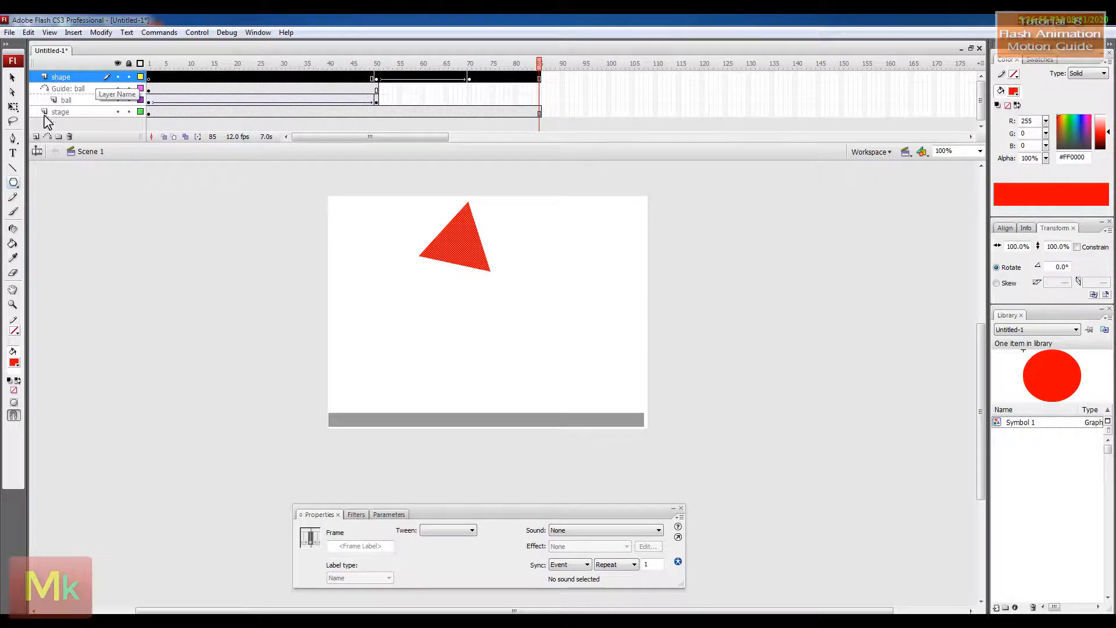
click(36, 136)
double_click(72, 77)
text(a)
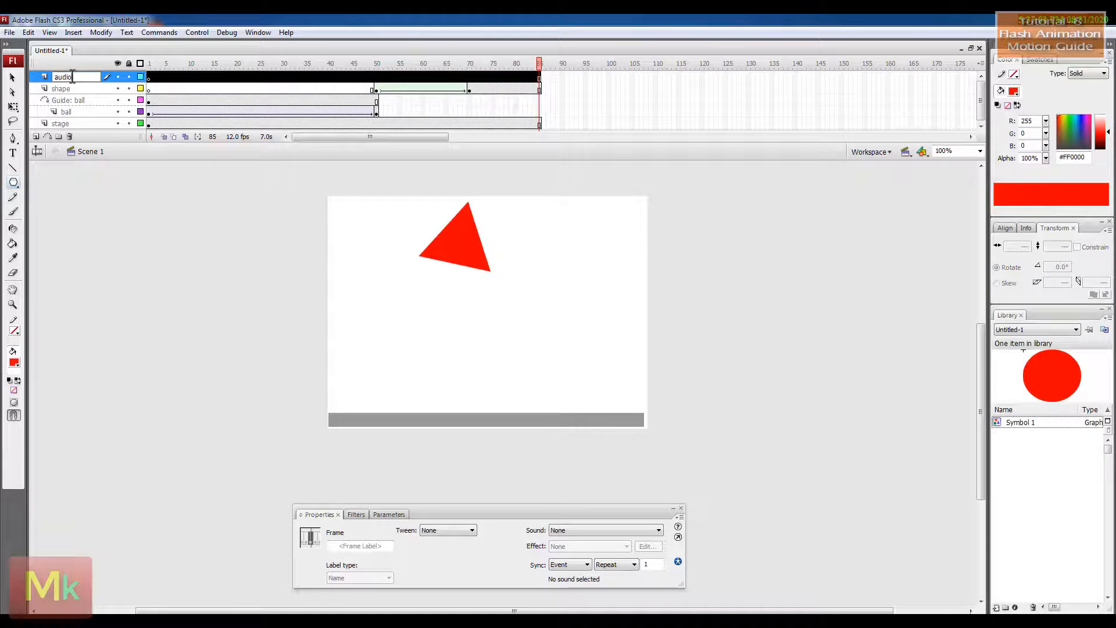
text(udio)
key(Return)
Step: Insert a blank keyframe at frame 11 of the audio layer, where the ball first touches the ground strip
drag(541, 62, 193, 95)
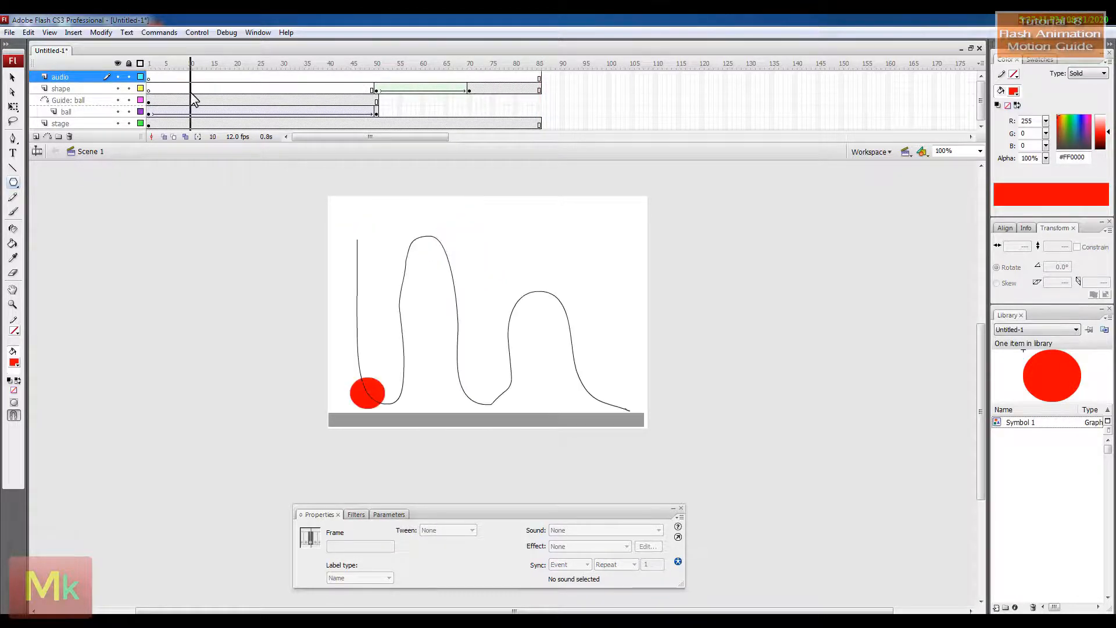
click(196, 64)
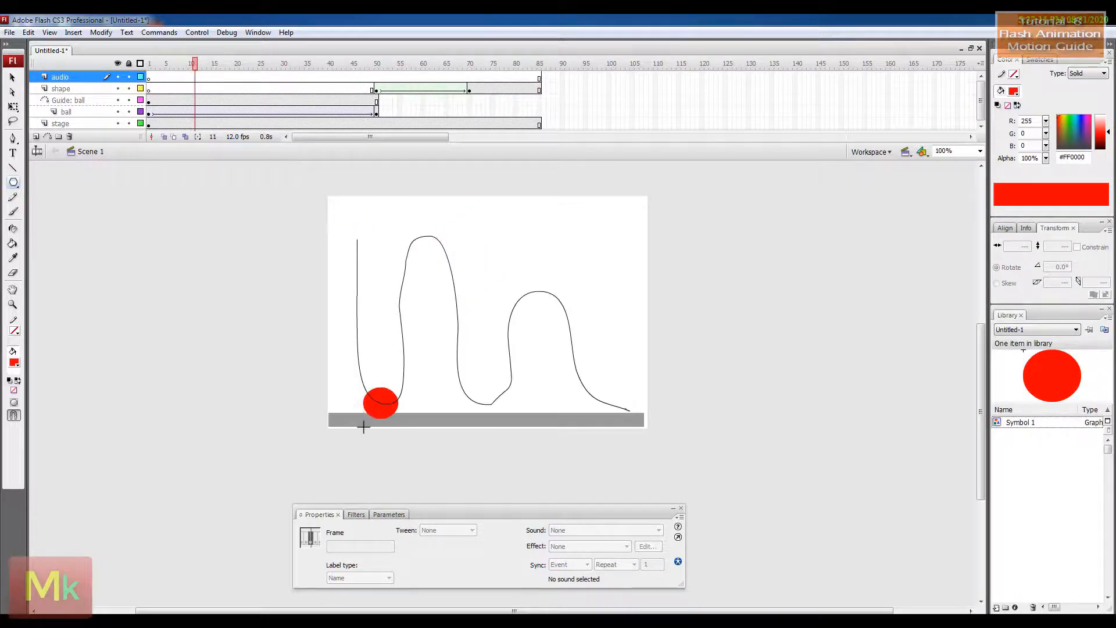
right_click(195, 77)
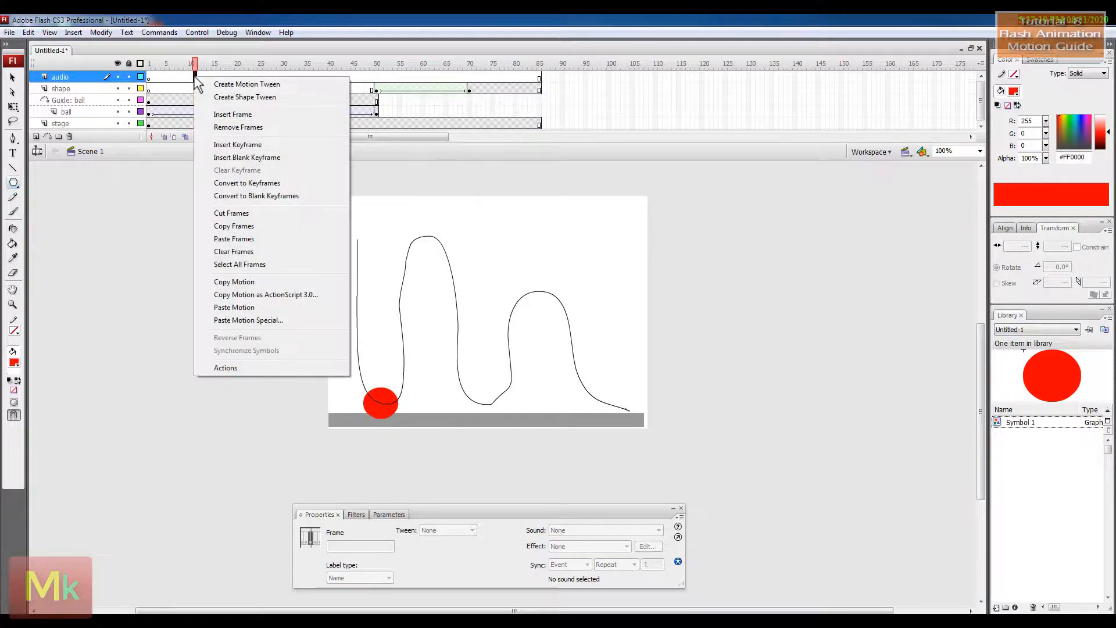
click(275, 167)
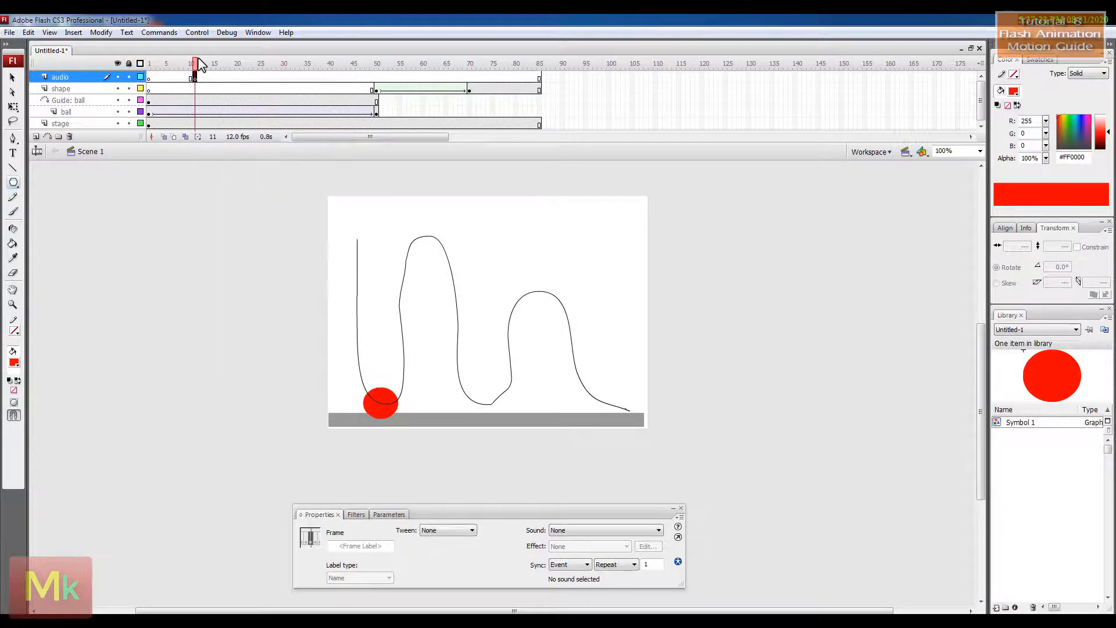
Step: Insert blank keyframes at frames 33 and 50 of the audio layer, at the ball's second and third ground contacts
drag(197, 64, 296, 95)
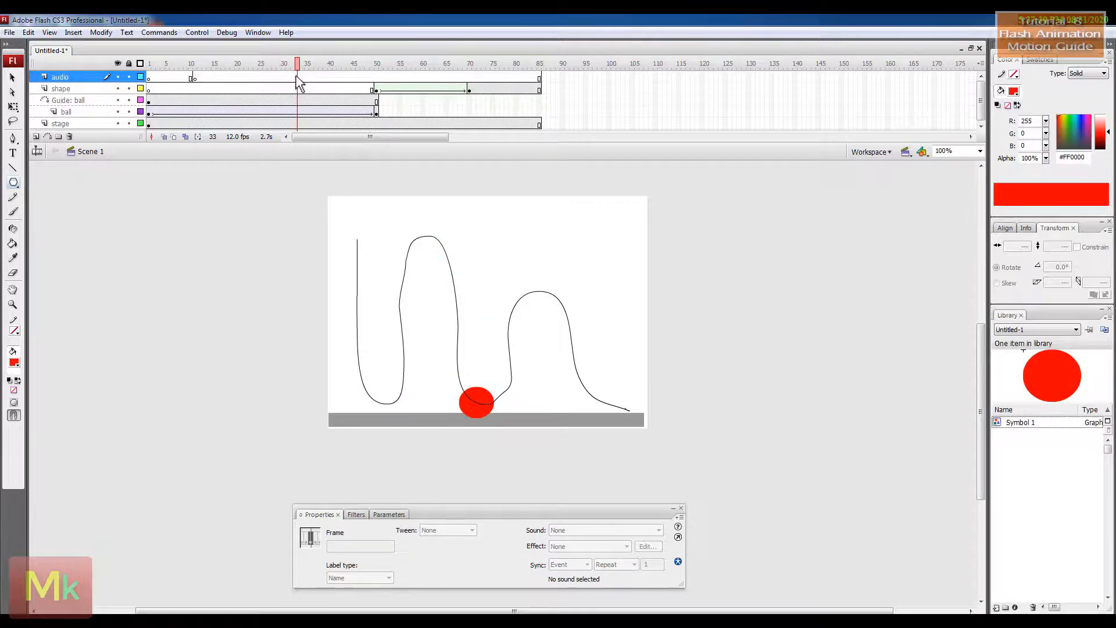
right_click(299, 82)
click(355, 168)
drag(298, 84, 378, 86)
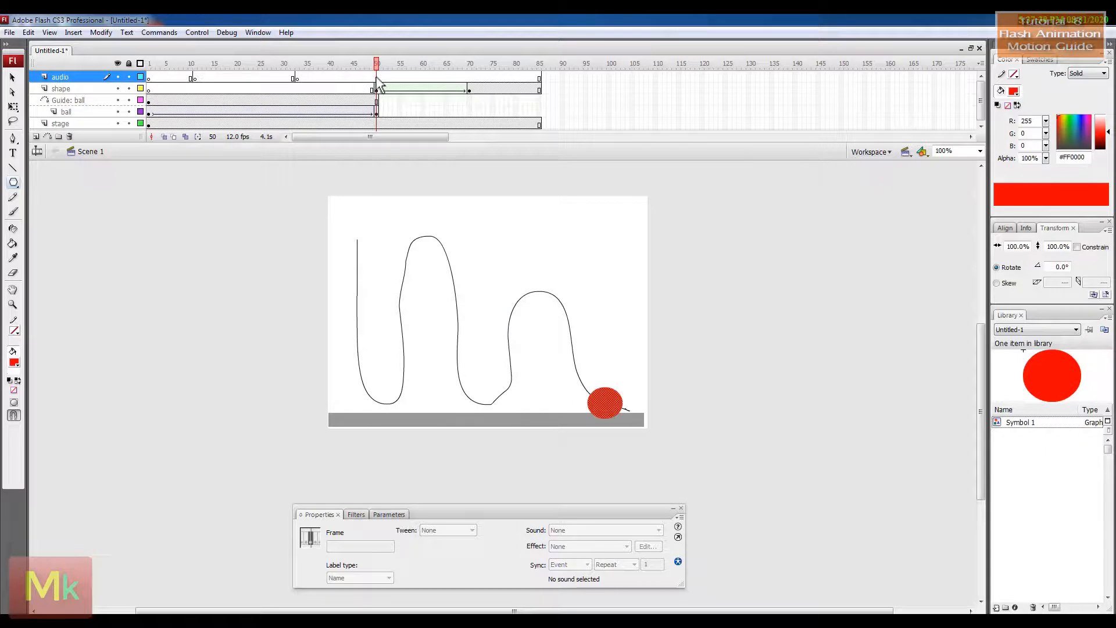
right_click(377, 78)
click(429, 158)
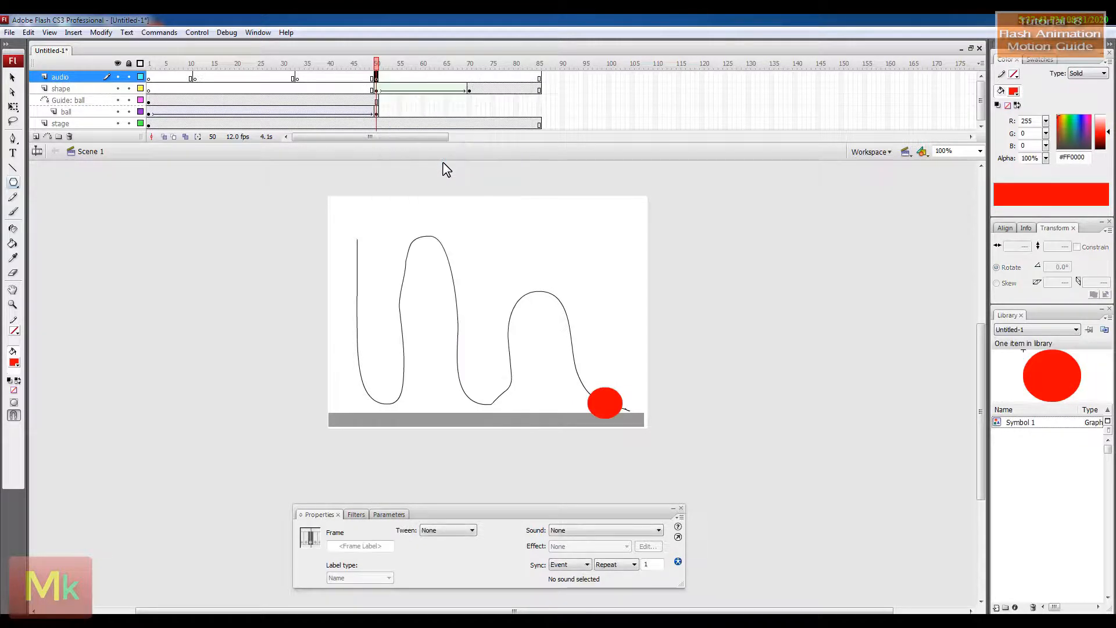
Step: Import the CAN wave sound from the Desktop into the library
click(9, 34)
mouse_move(26, 235)
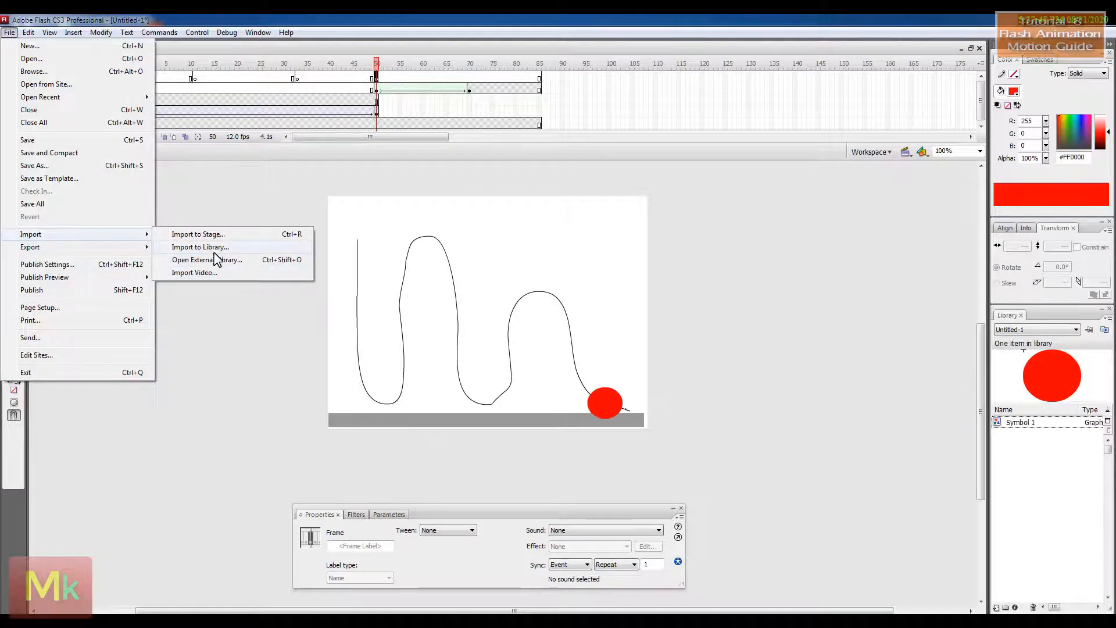
click(213, 249)
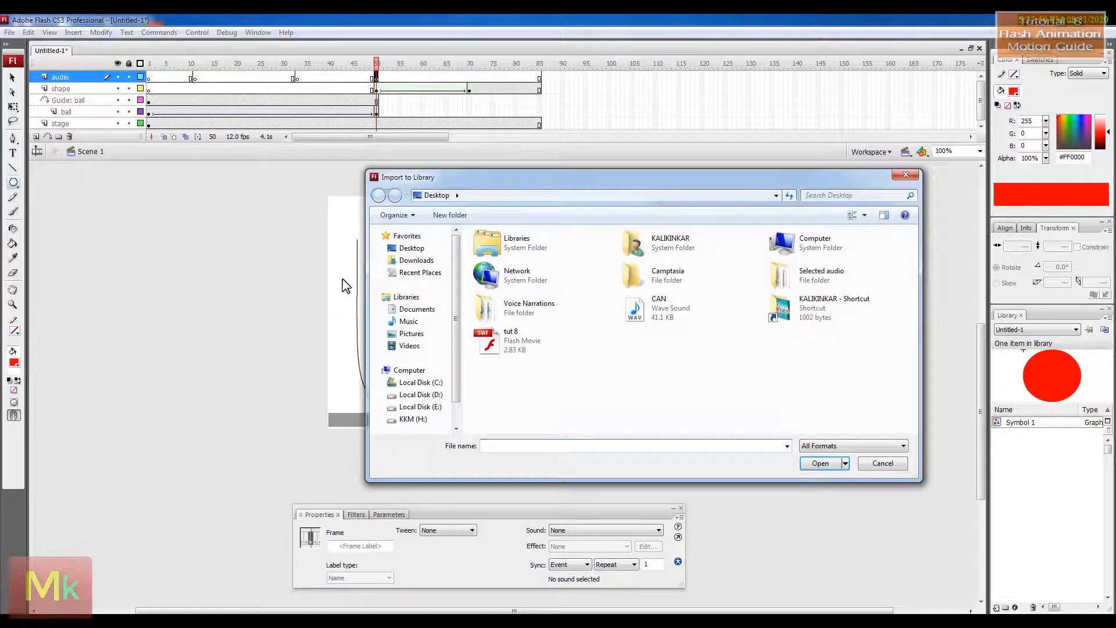
click(654, 316)
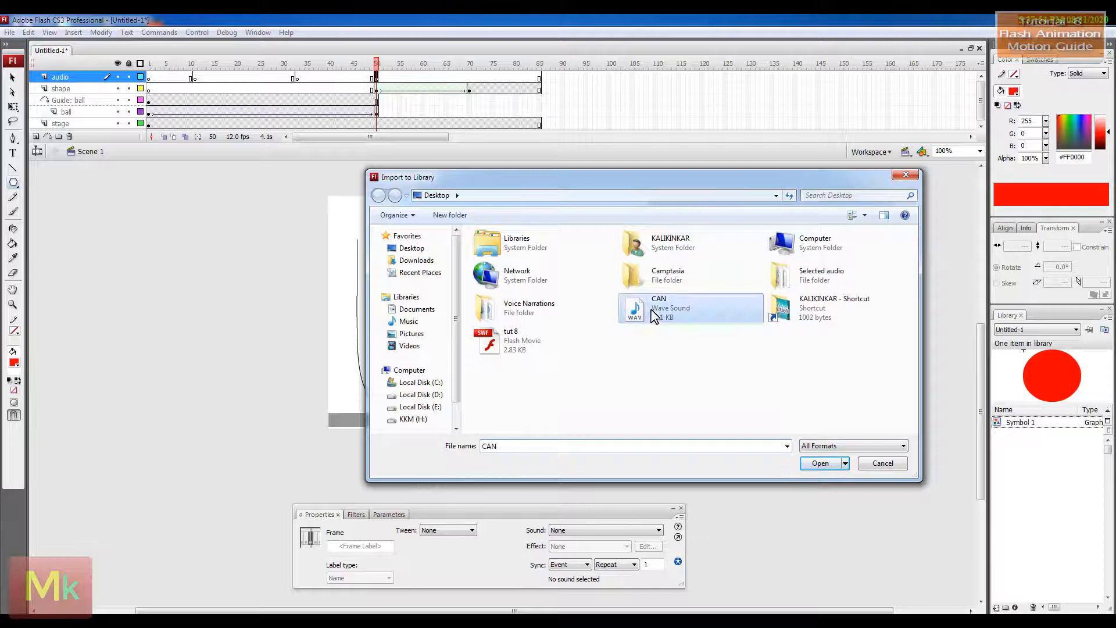
click(819, 463)
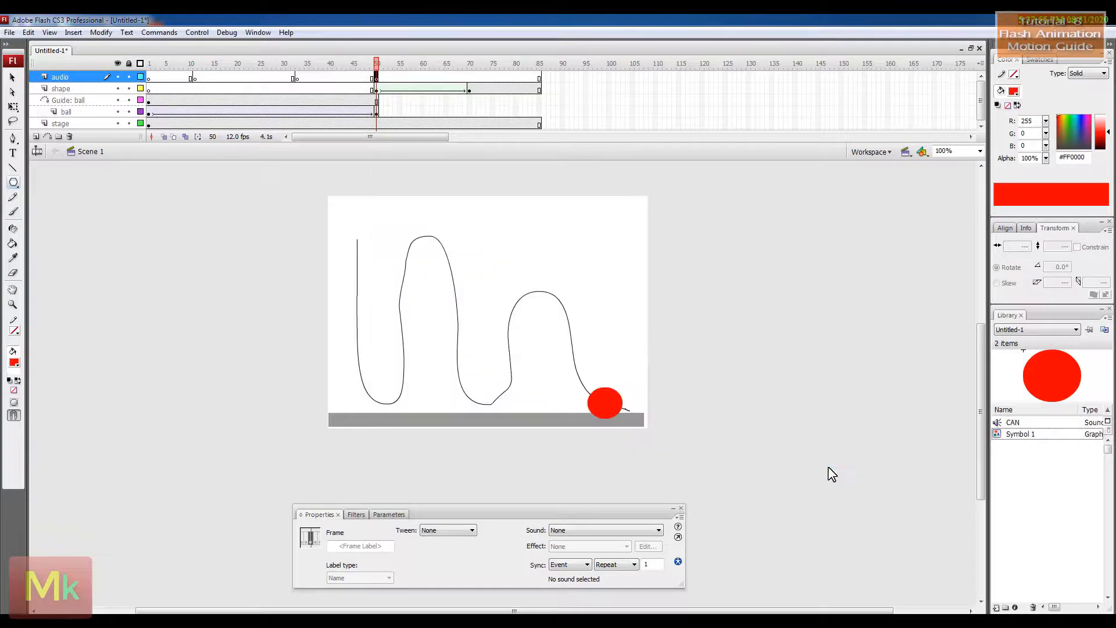
Step: Place the CAN sound from the library on the audio layer's keyframes at frames 11, 33 and 50
click(1012, 423)
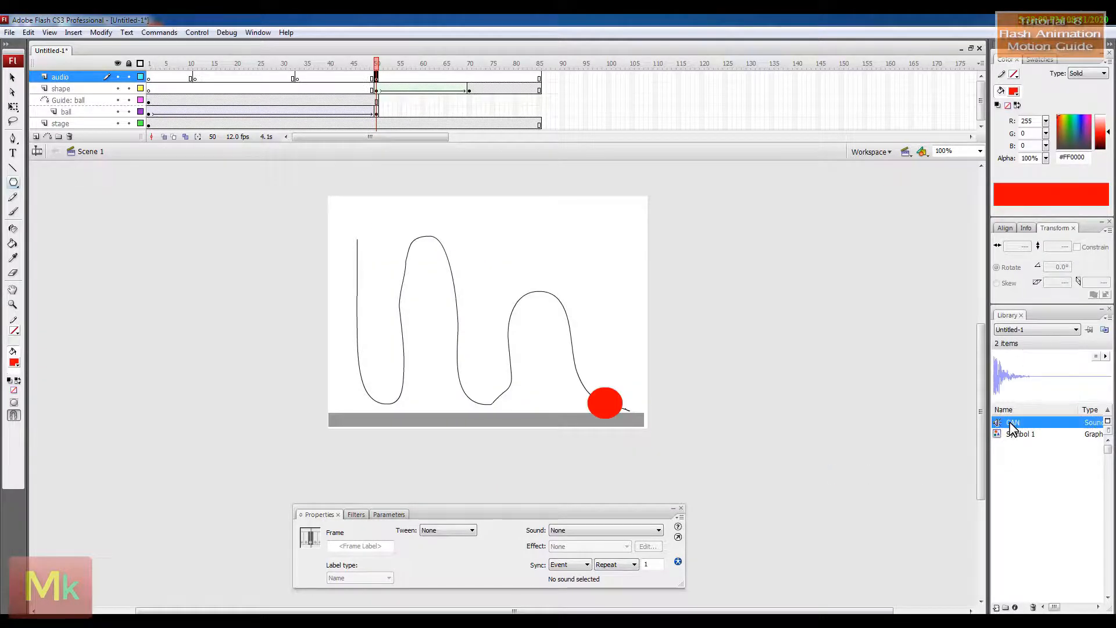
click(195, 78)
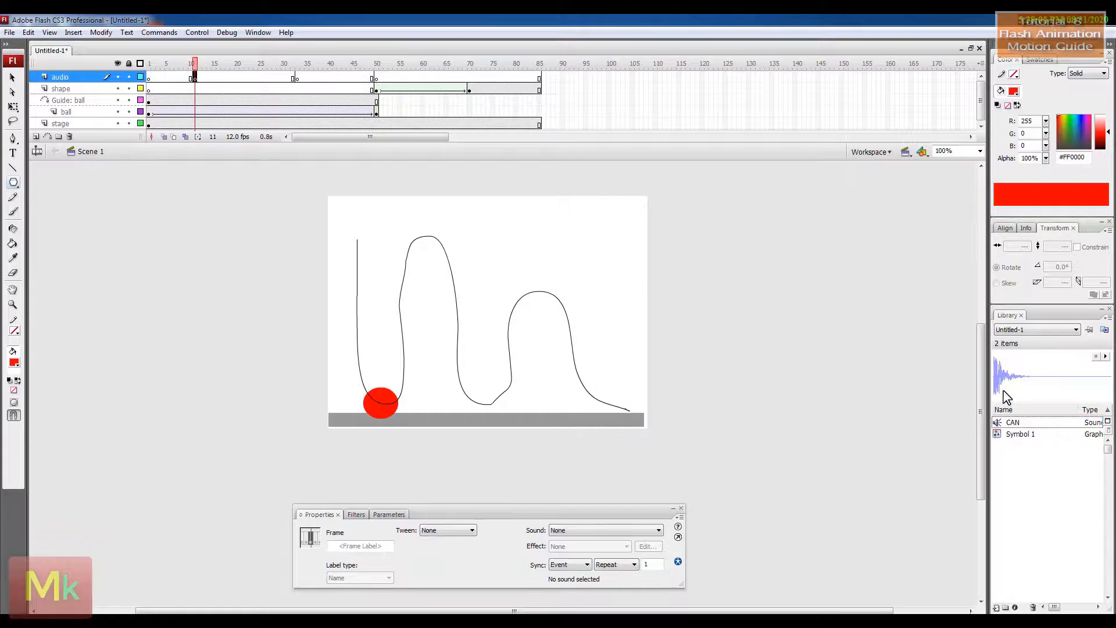
drag(1007, 397, 480, 232)
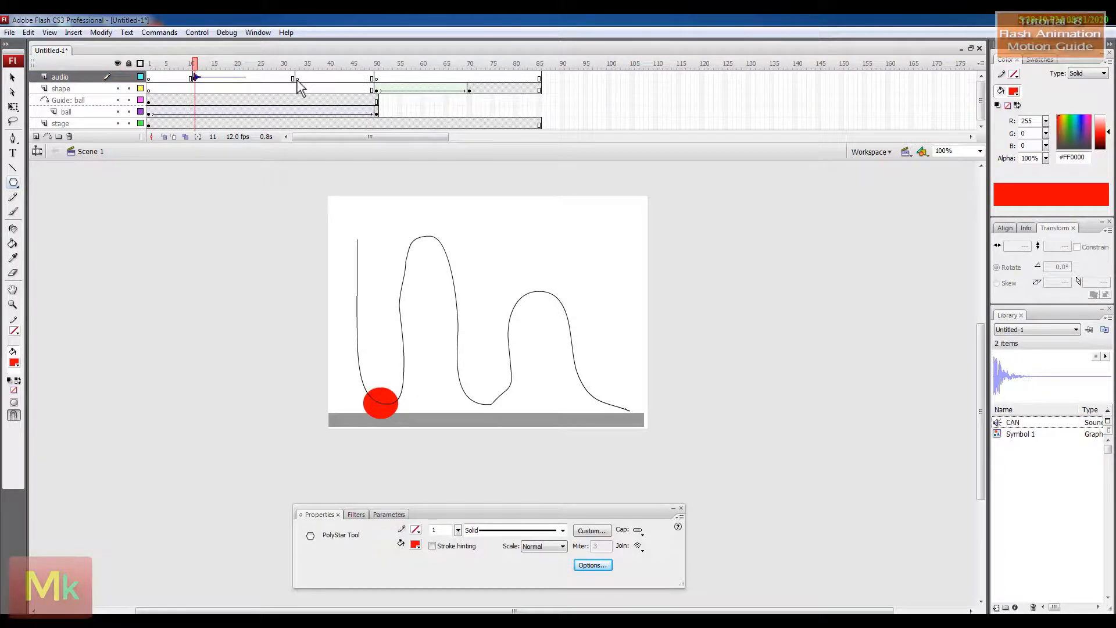
click(297, 79)
drag(1012, 422, 538, 251)
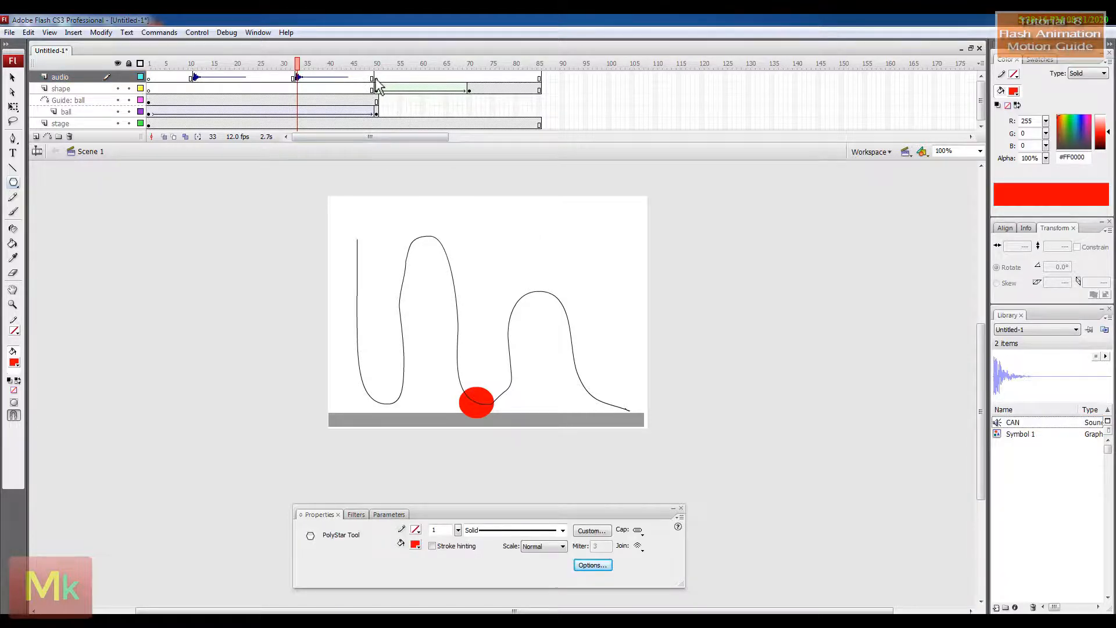
click(375, 78)
drag(1032, 424, 548, 280)
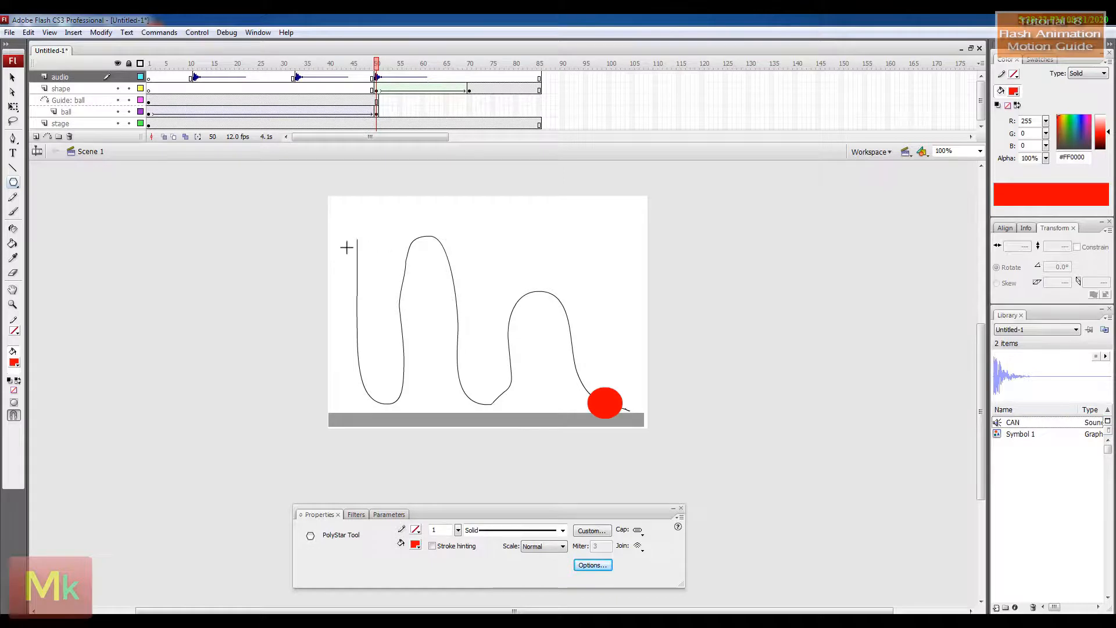
Step: Test the movie to check the ball animation together with its bounce sounds
click(202, 33)
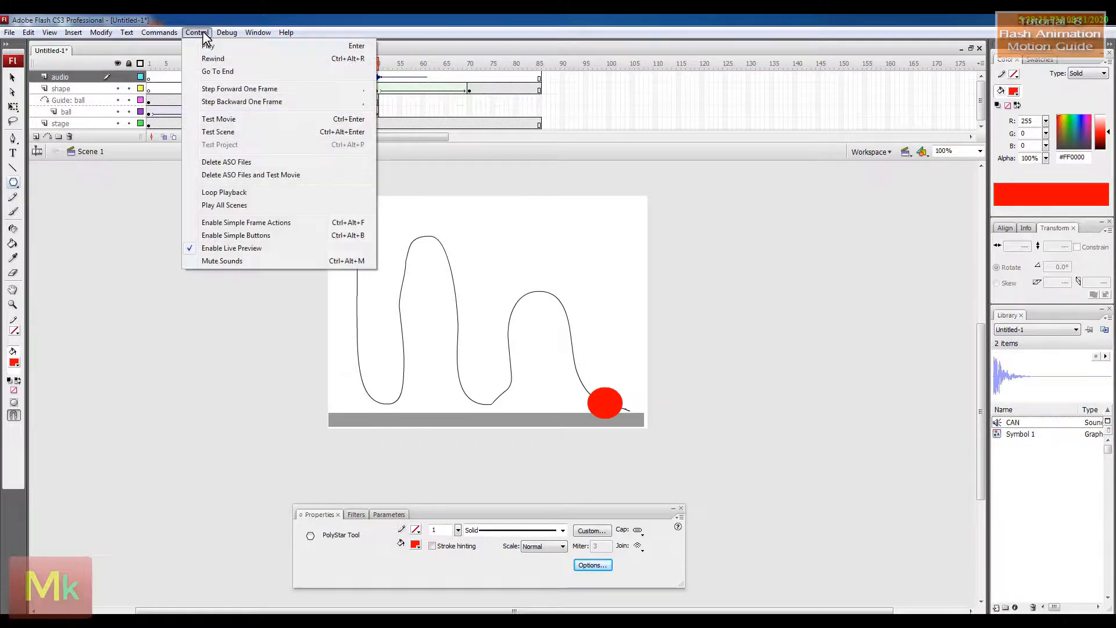
click(215, 120)
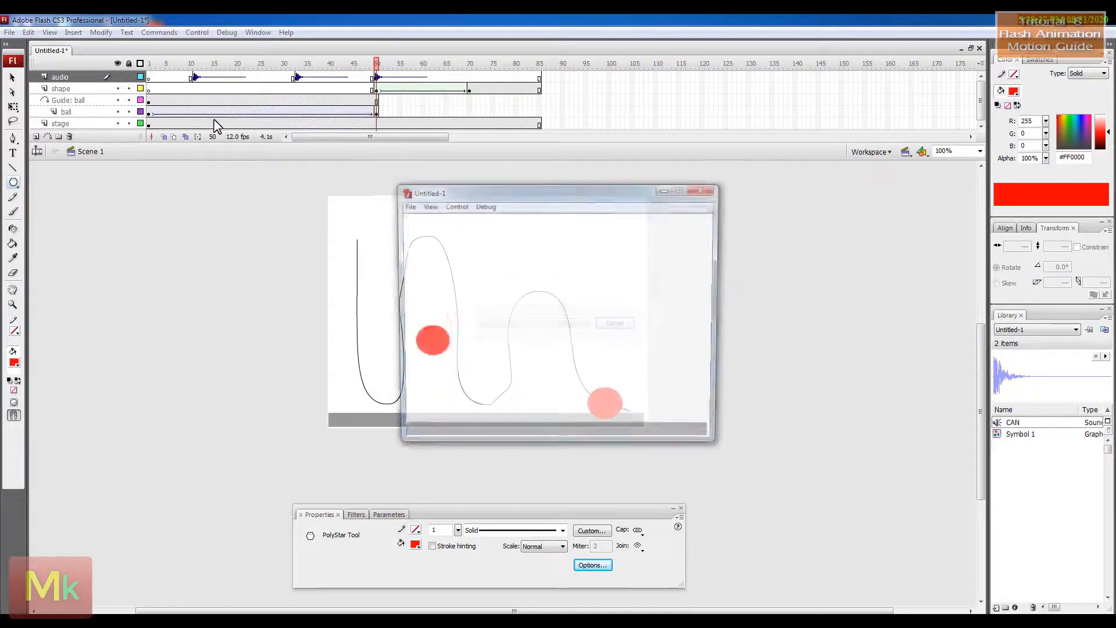